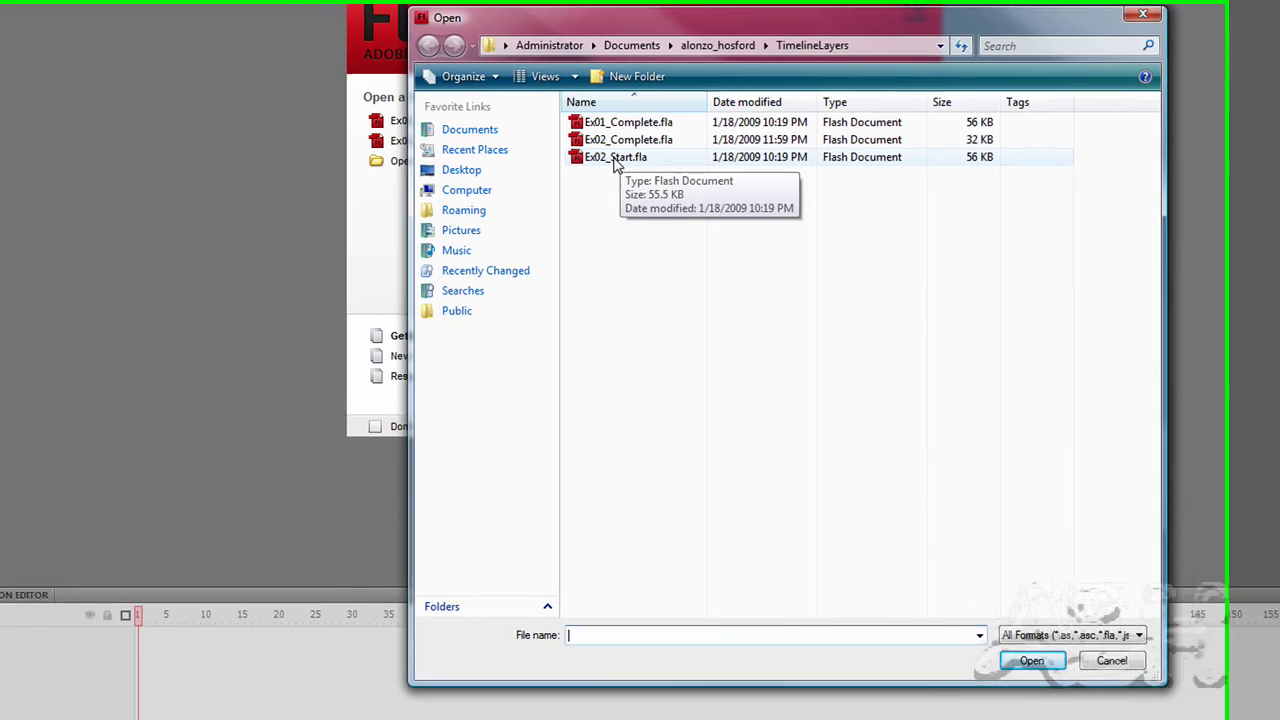
Step: Open Ex02_Start.fla from the TimelineLayers folder
left_click(475, 175)
left_click(1091, 657)
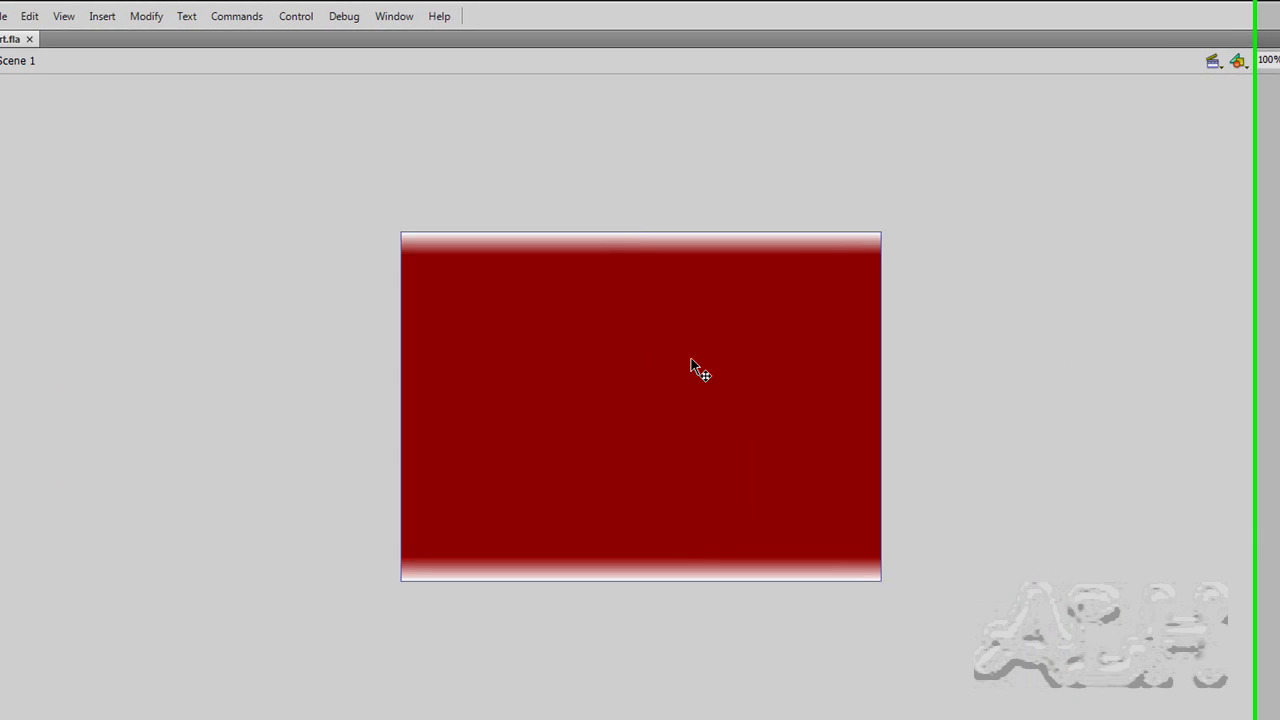
Step: Show the Color panel from the Window menu
left_click(445, 23)
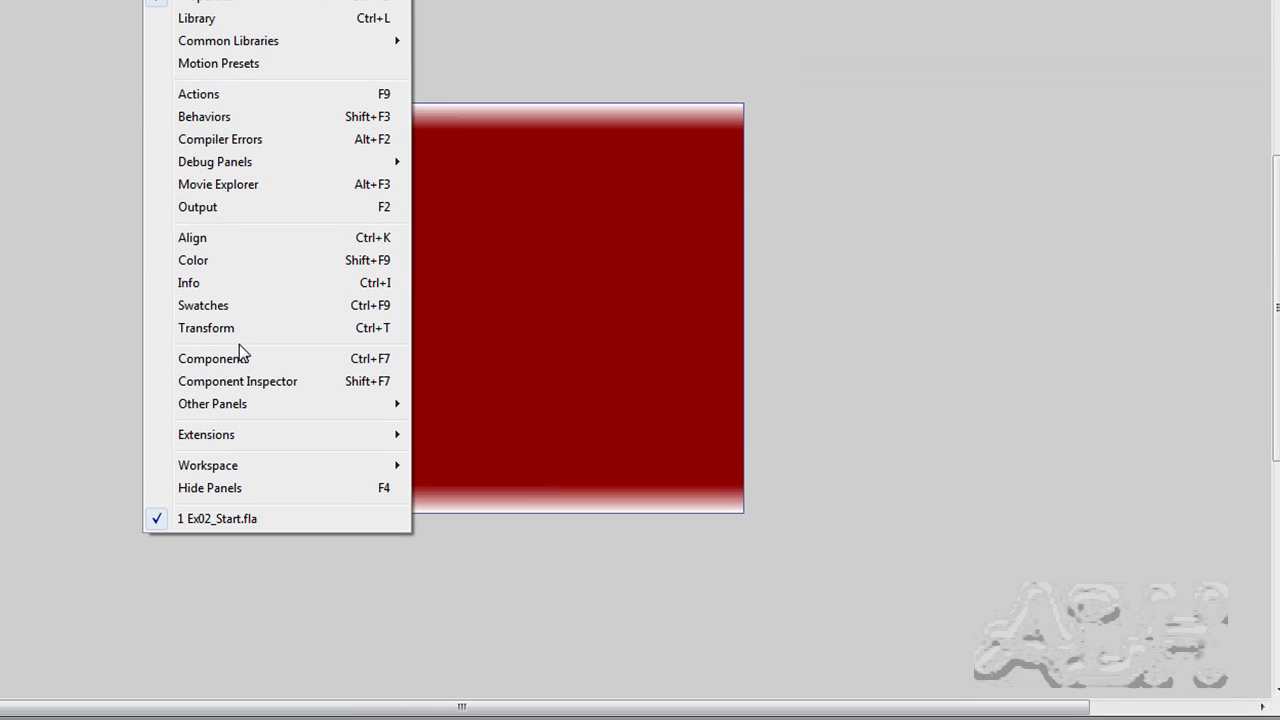
left_click(241, 262)
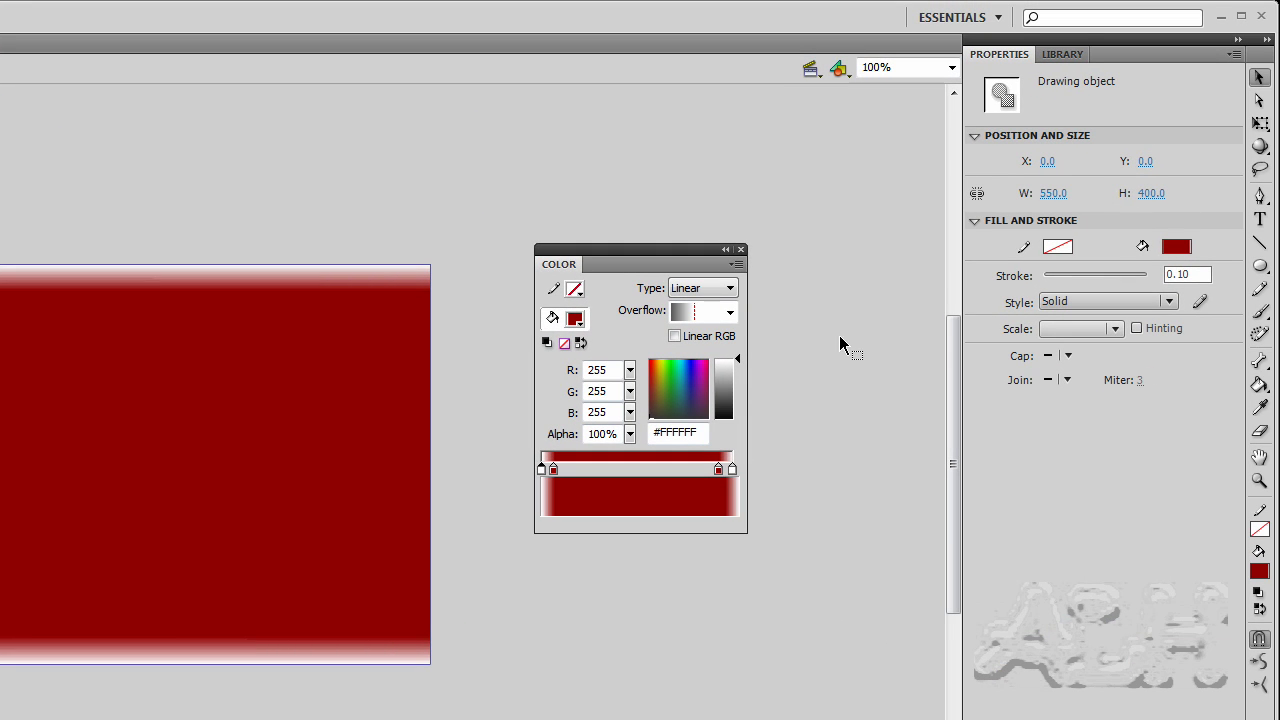
Step: Draw a stroke-less oval with a blue-to-black radial gradient in the stage's upper middle
left_click(1259, 266)
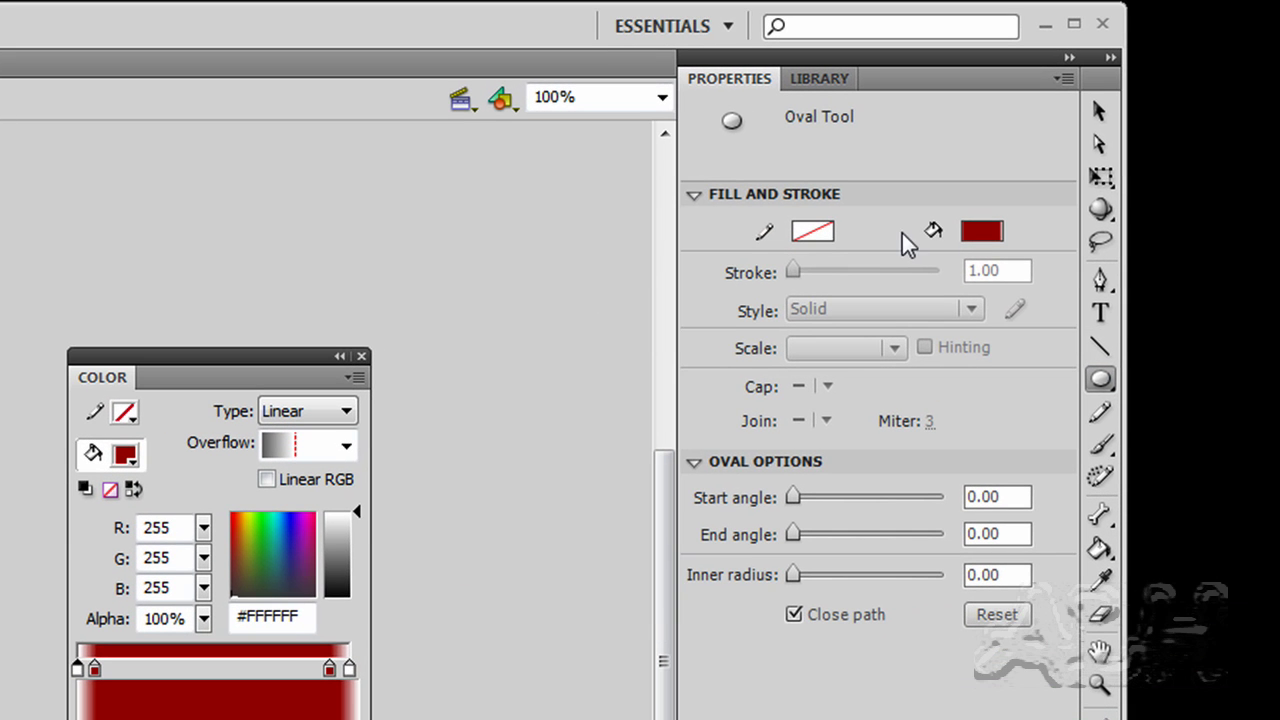
left_click(815, 232)
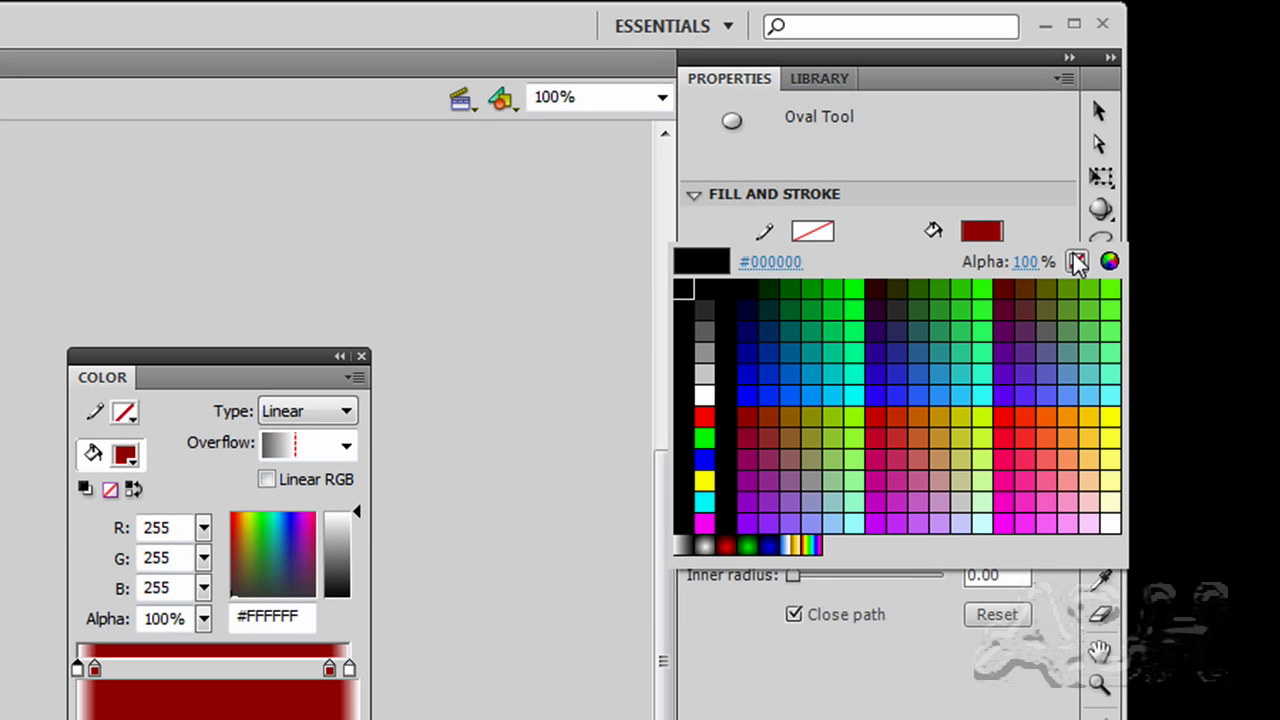
left_click(1076, 264)
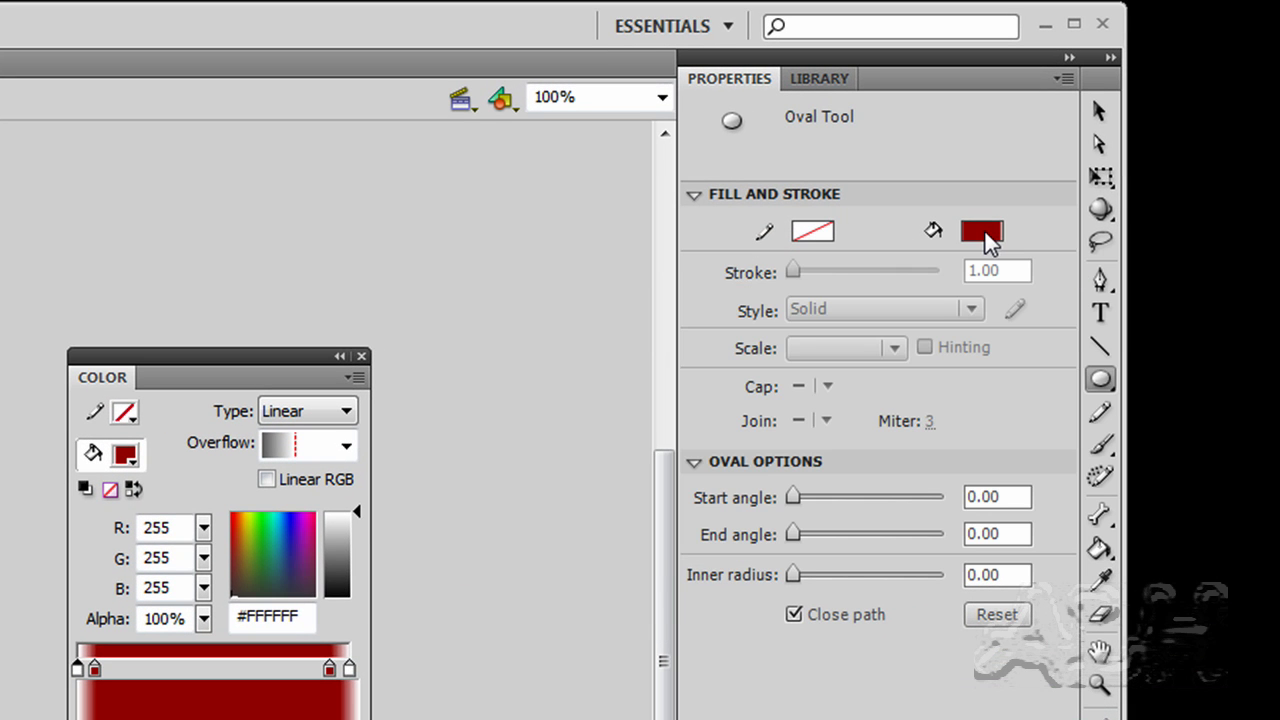
left_click(985, 232)
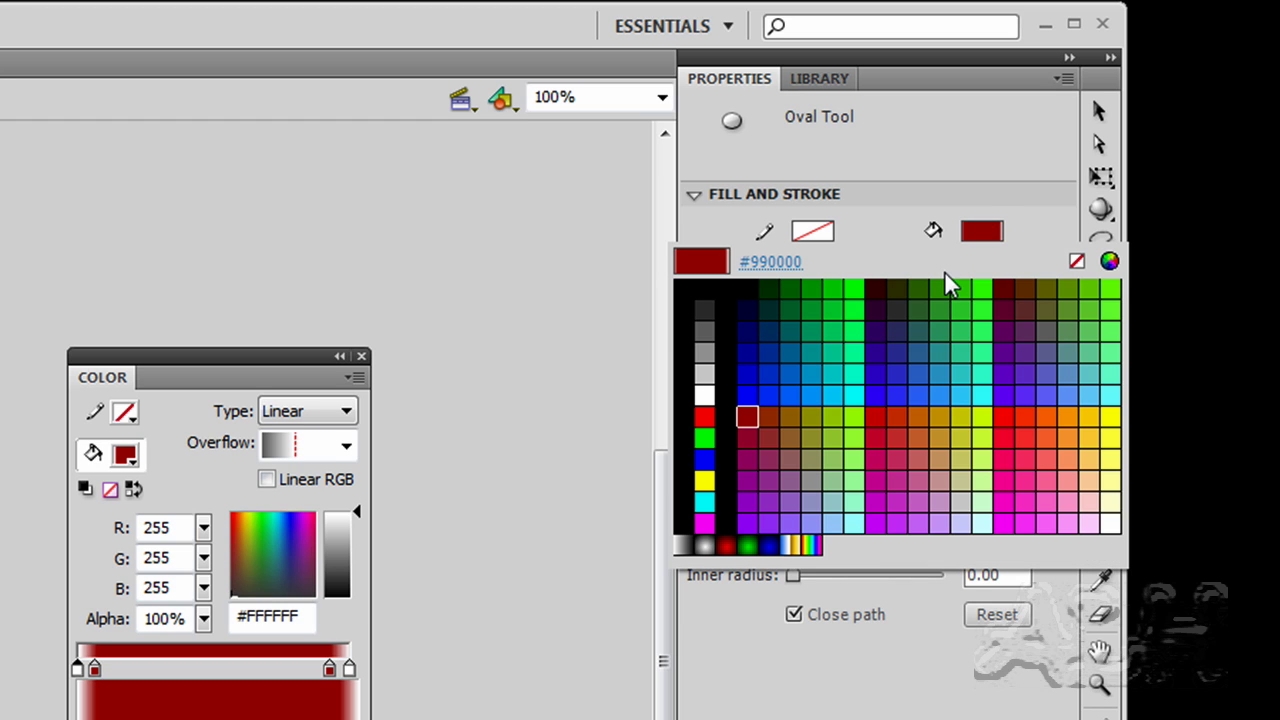
left_click(774, 545)
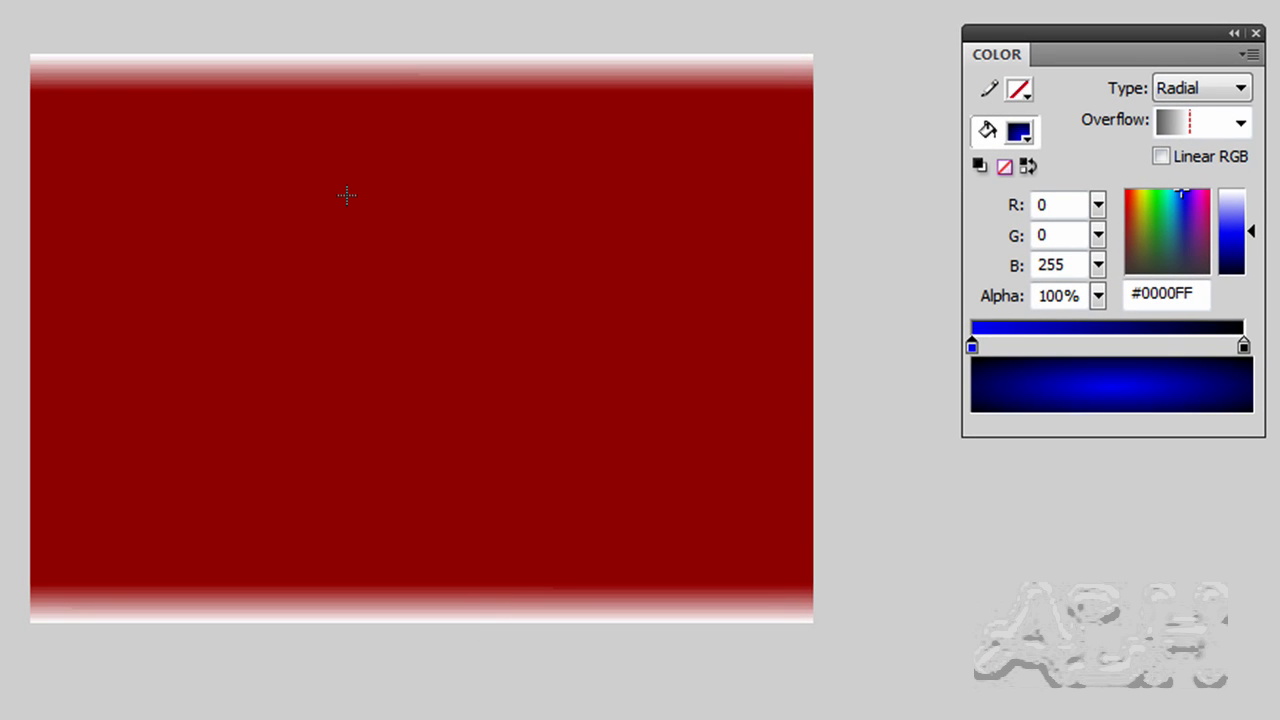
left_click_drag(298, 212, 461, 321)
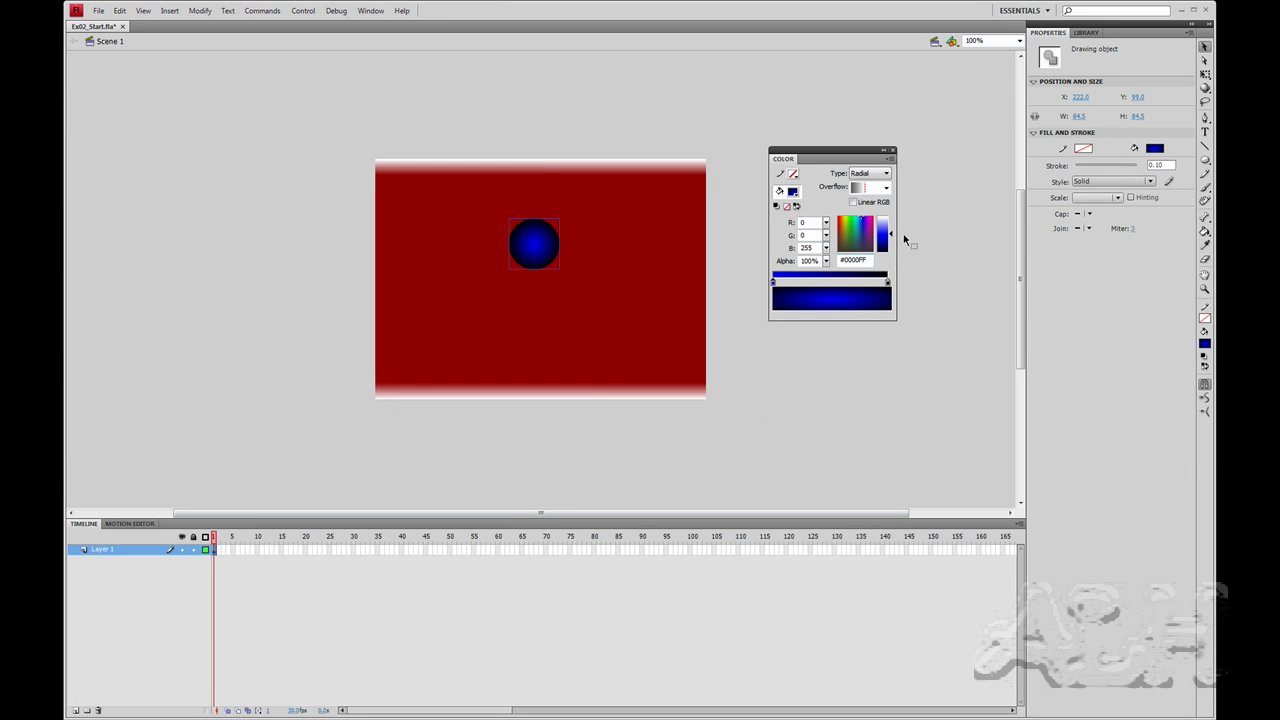
Step: Lighten the gradient's blue stop to #8182FE and move the circle up-left to X 169, Y 73
left_click_drag(892, 237, 890, 223)
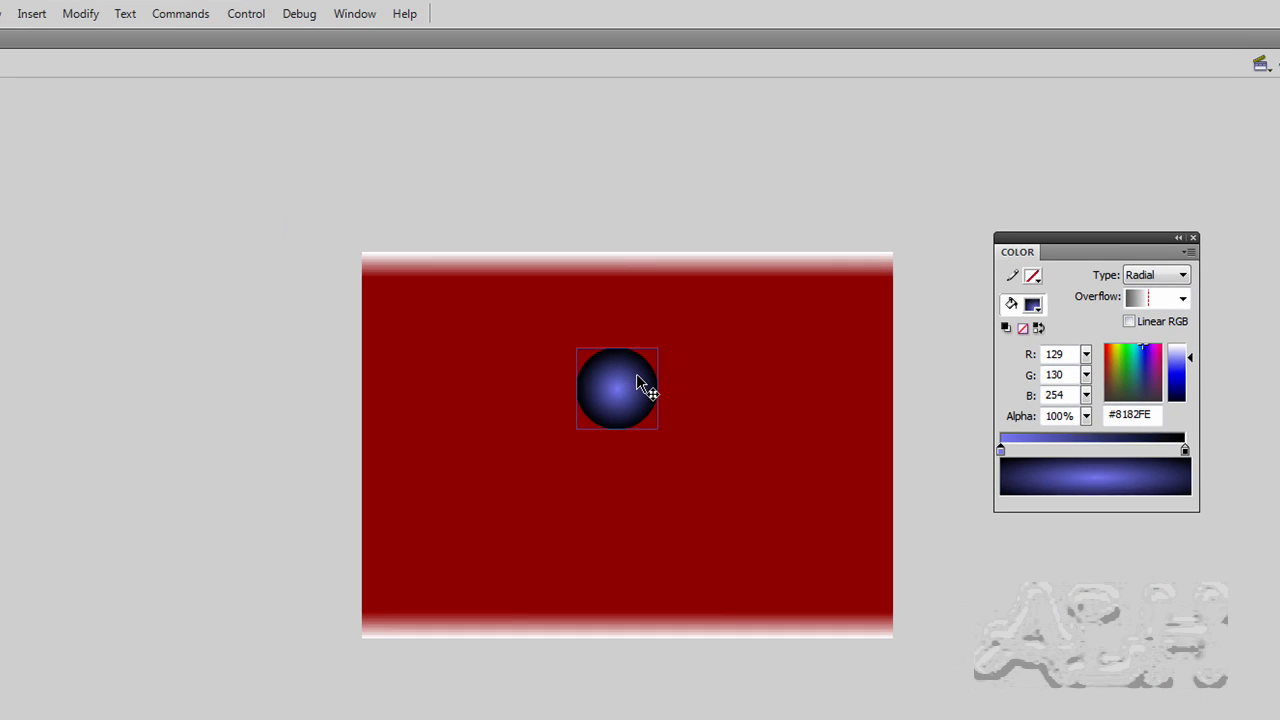
left_click_drag(699, 296, 680, 291)
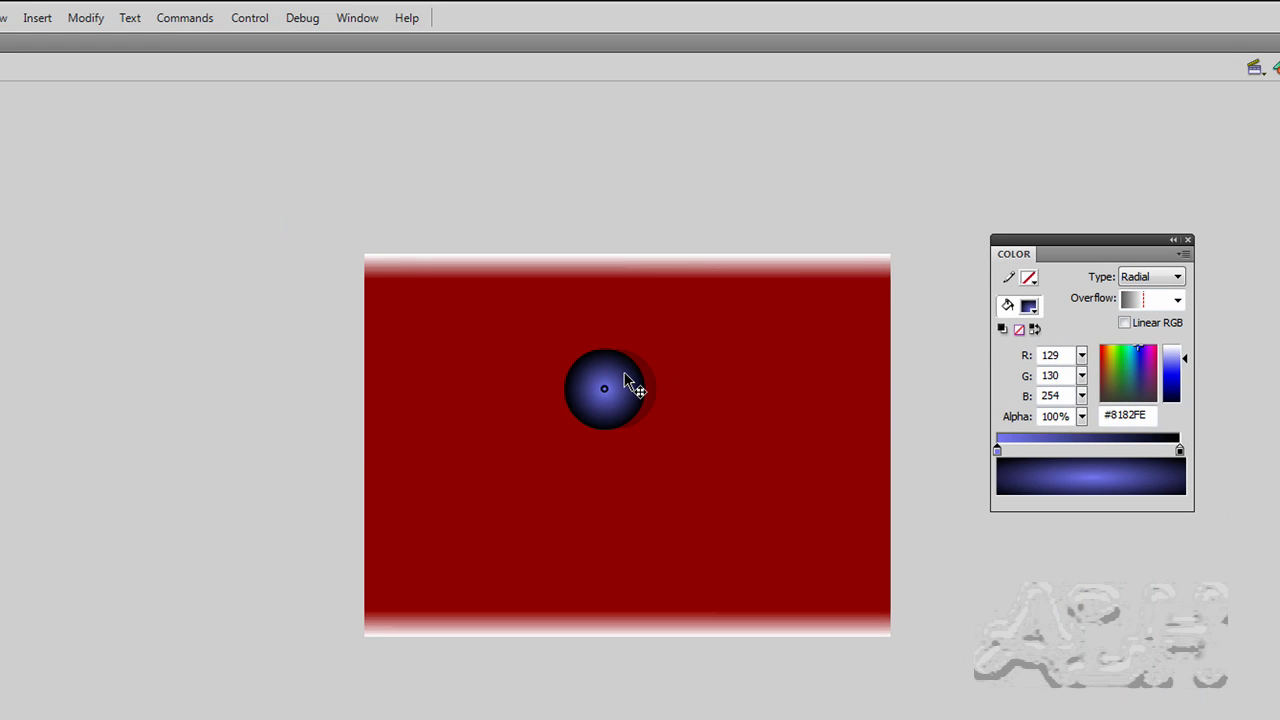
left_click_drag(624, 380, 586, 356)
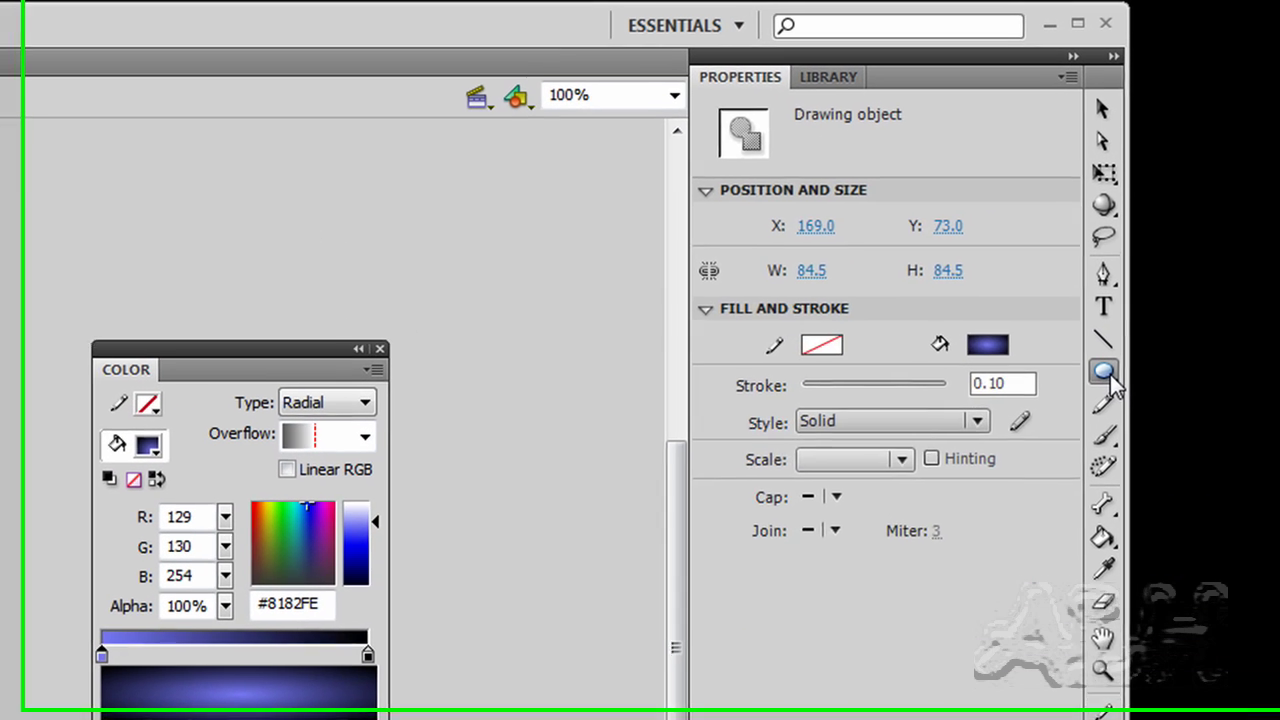
Step: Switch to the Rectangle tool with a rainbow linear gradient fill and no stroke
left_click(1203, 160)
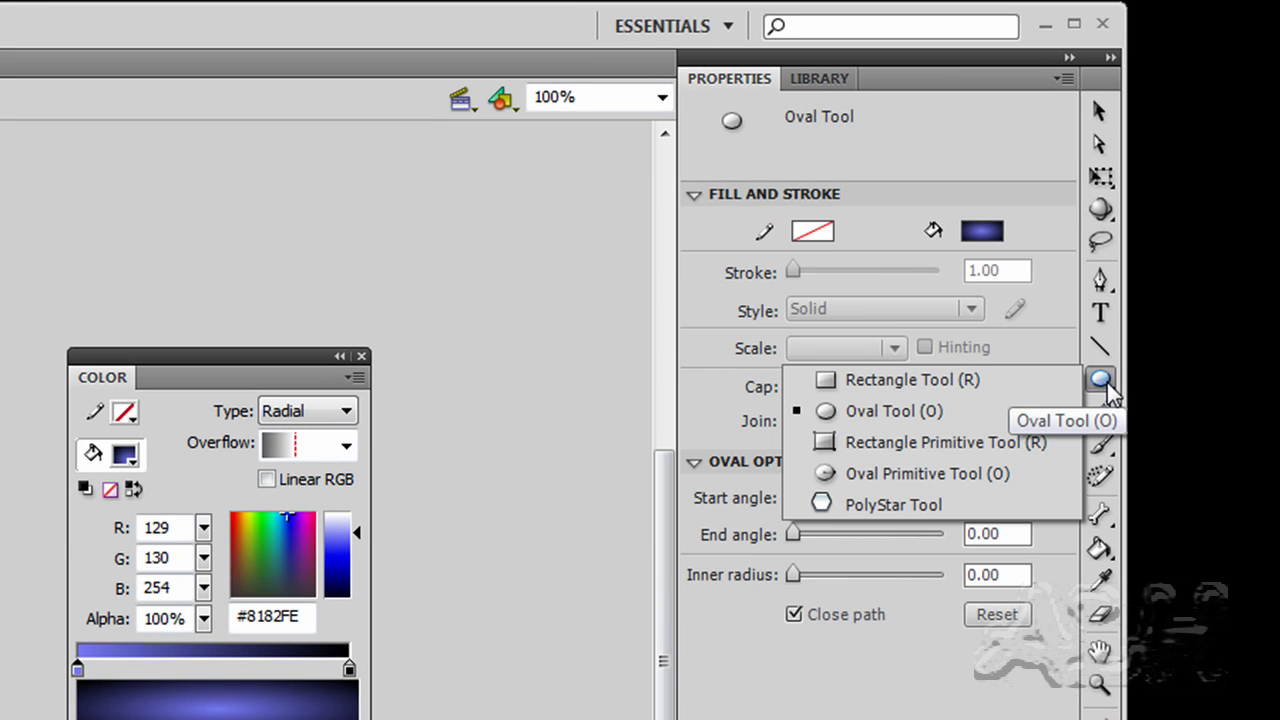
left_click(923, 381)
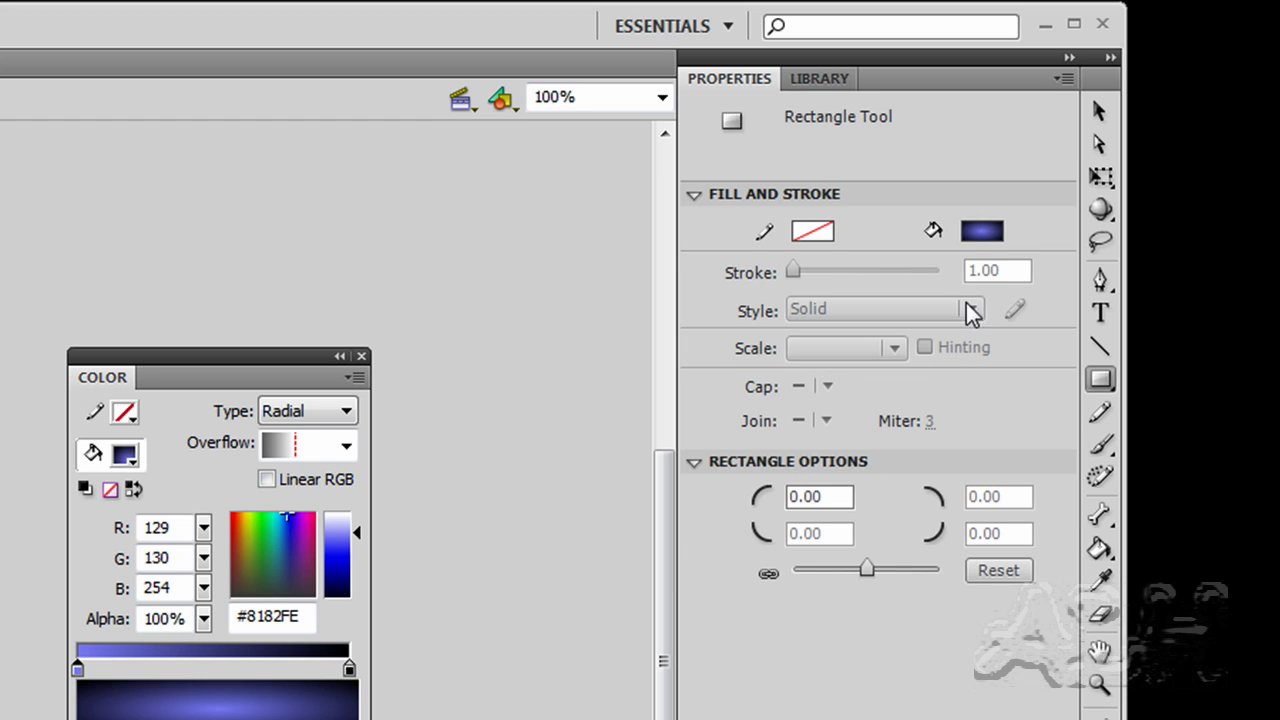
left_click(980, 231)
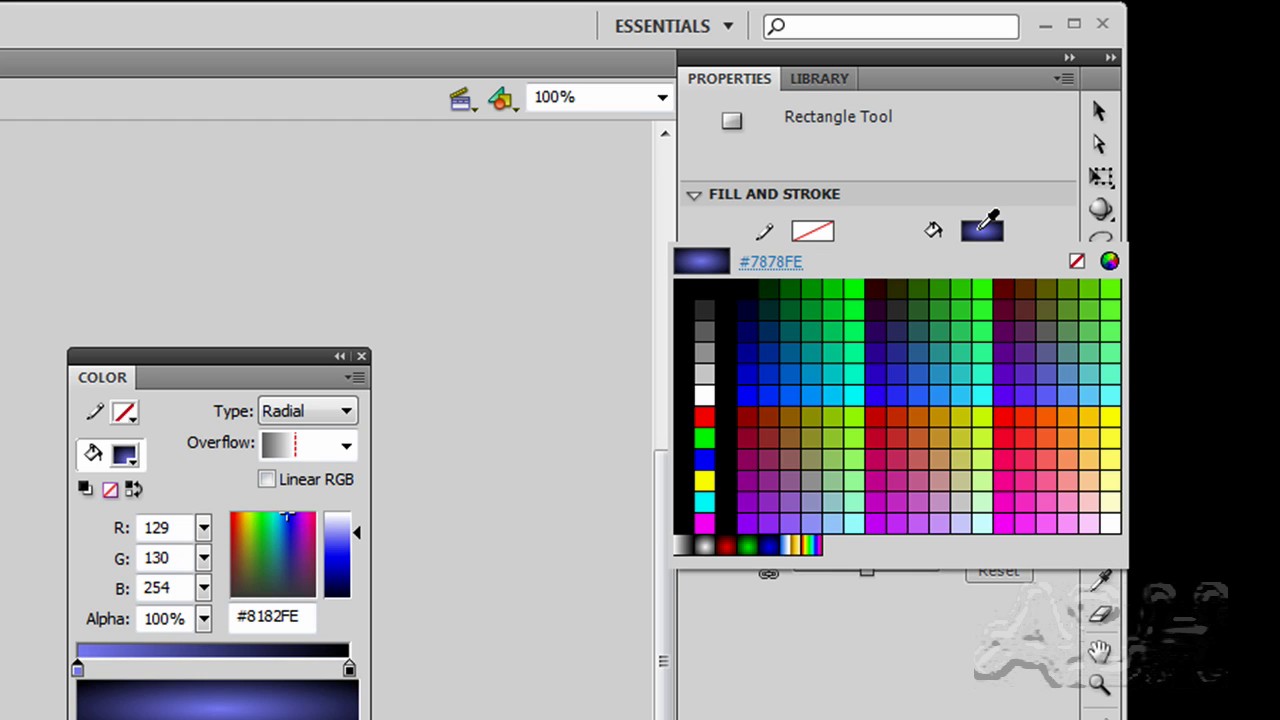
left_click(812, 544)
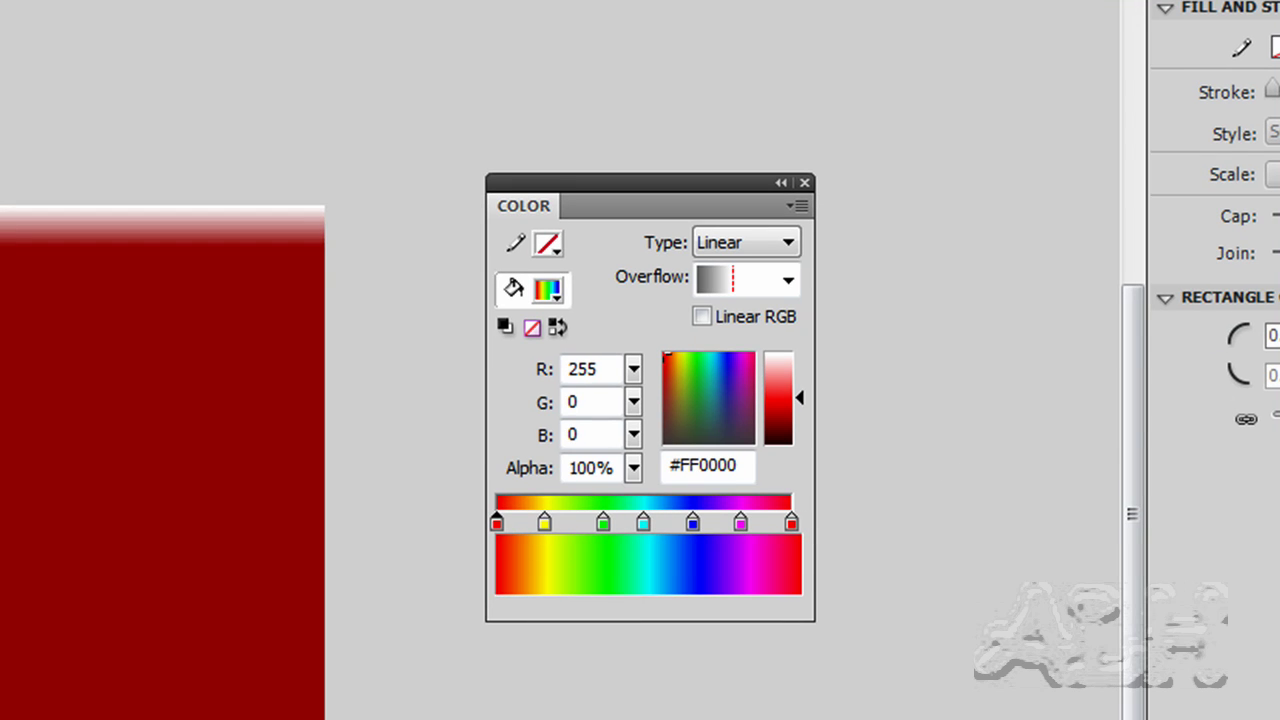
left_click(1275, 47)
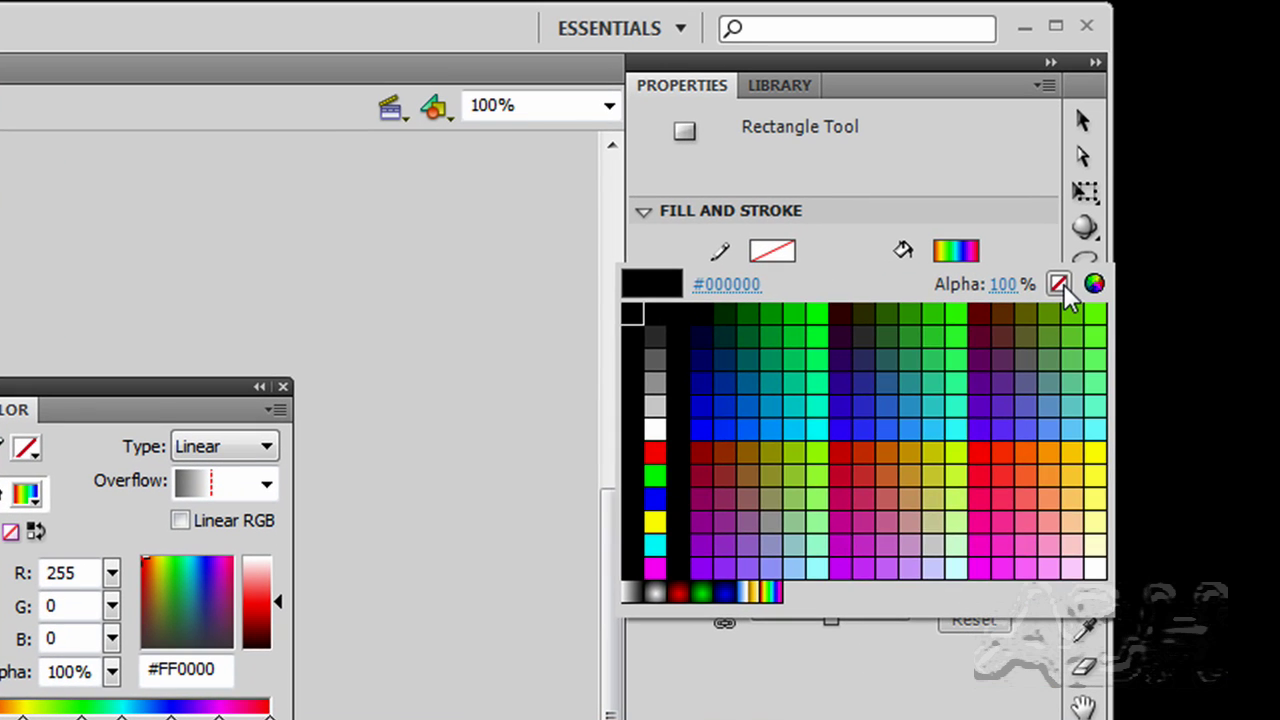
left_click(1060, 283)
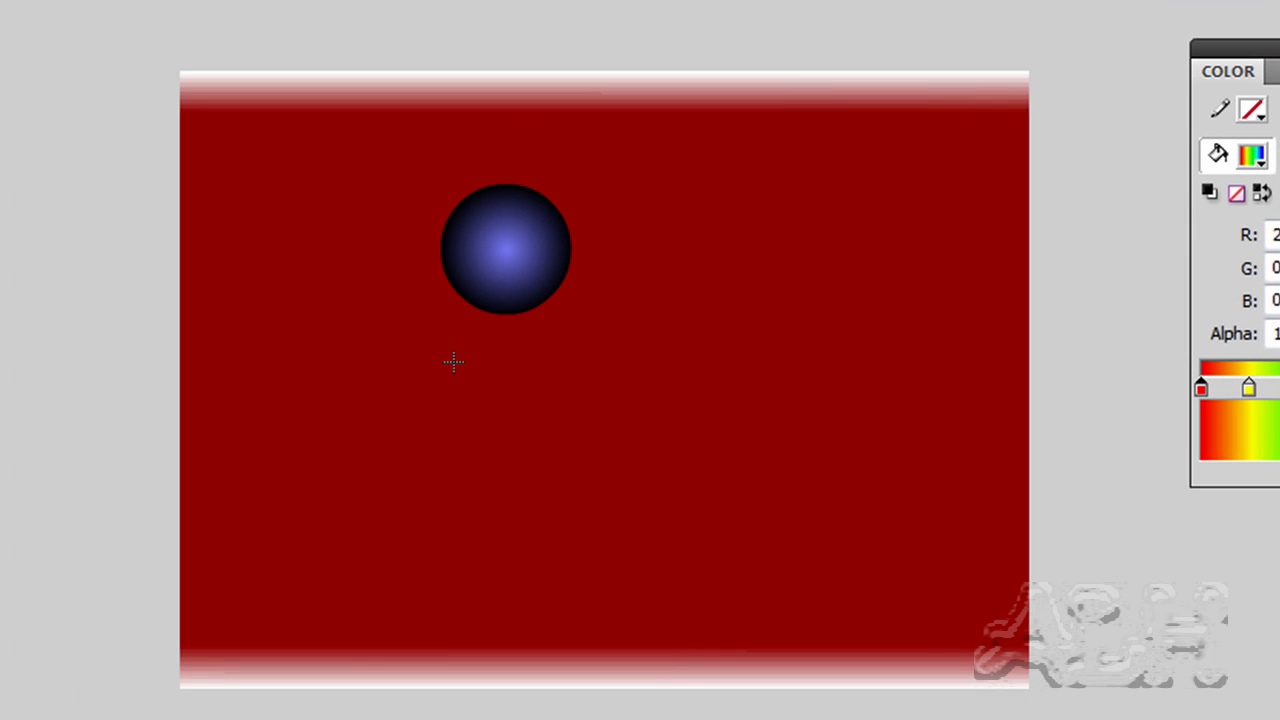
Step: Draw a rainbow rectangle, bend its left and right sides inward, and move it under the sphere
left_click_drag(453, 351, 556, 480)
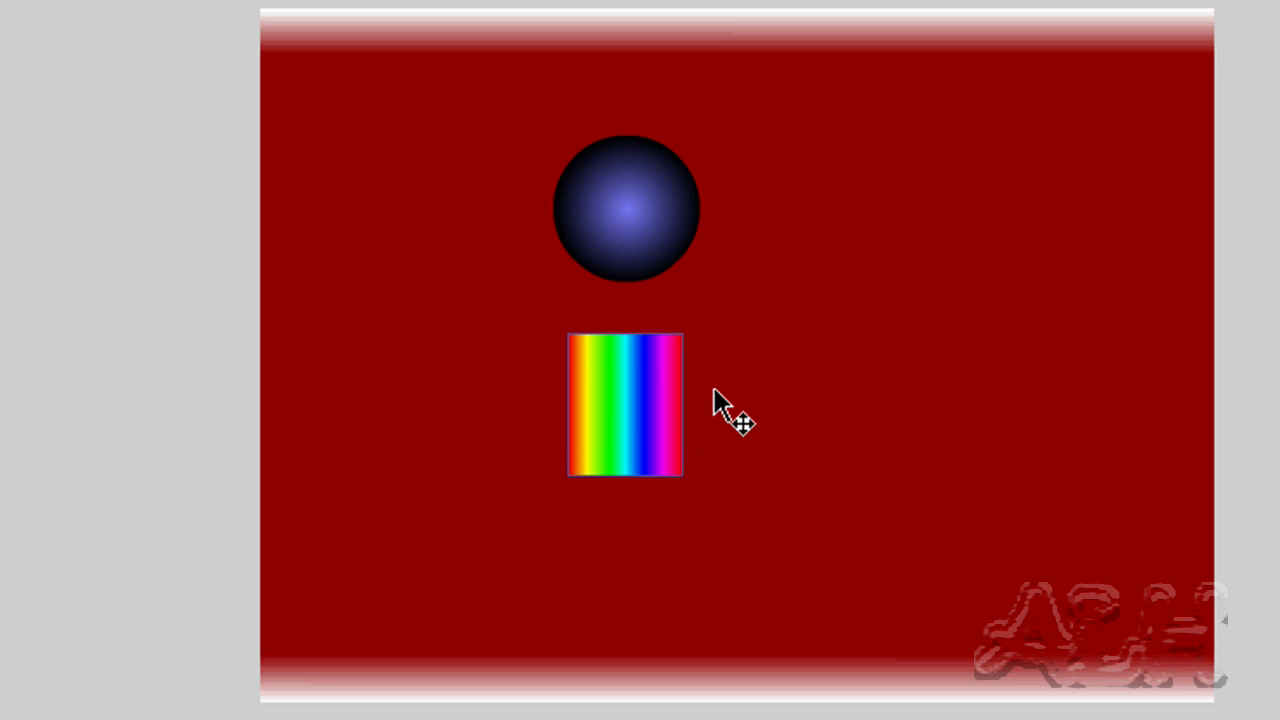
left_click_drag(681, 394, 654, 405)
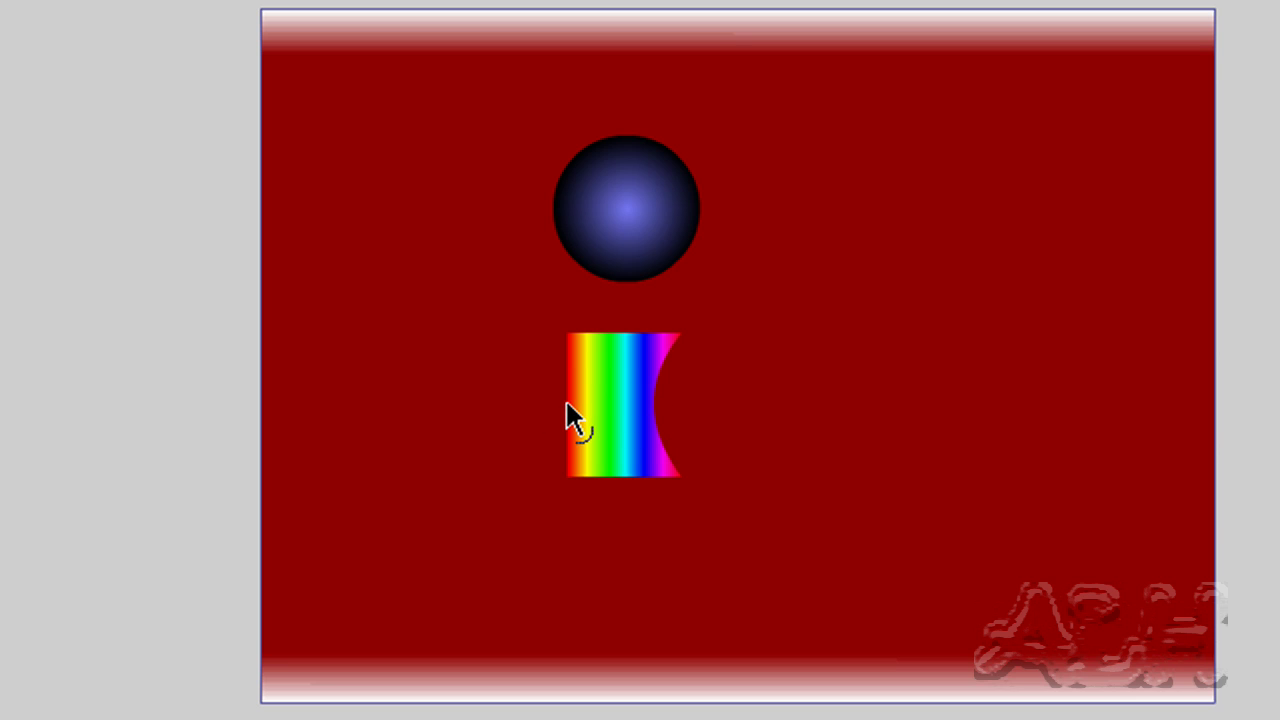
left_click_drag(566, 398, 596, 418)
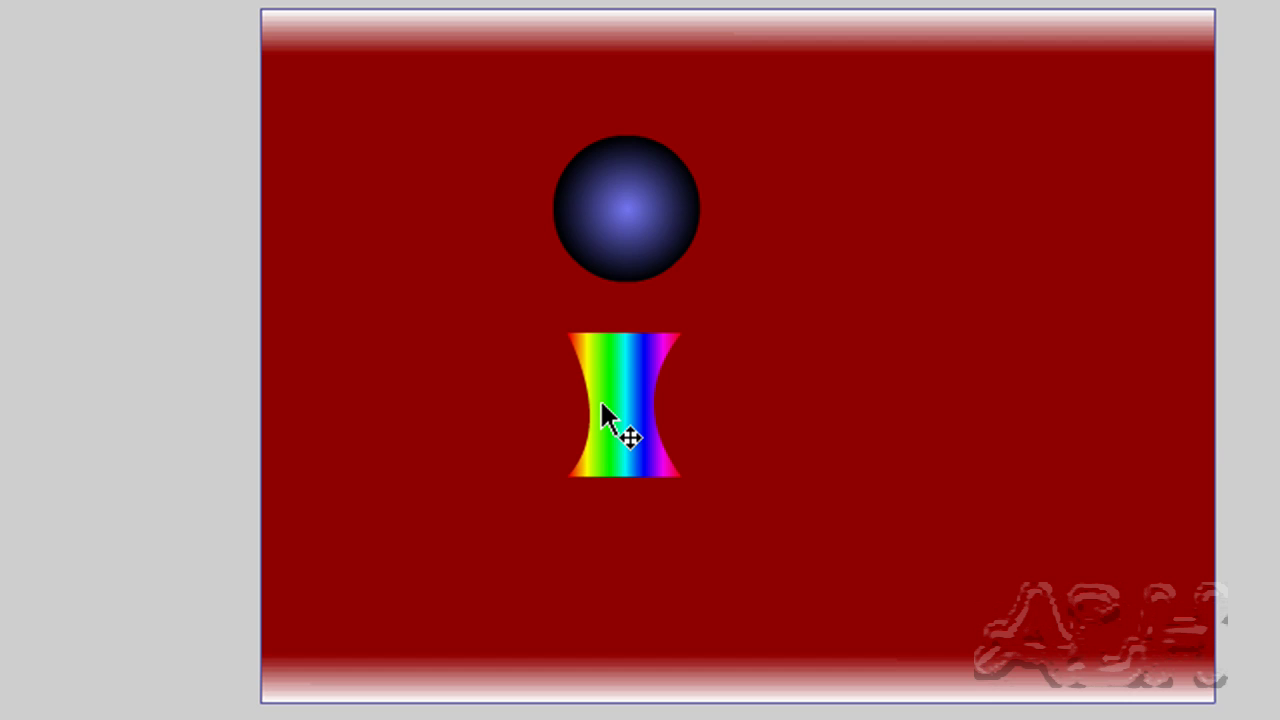
left_click_drag(603, 414, 615, 351)
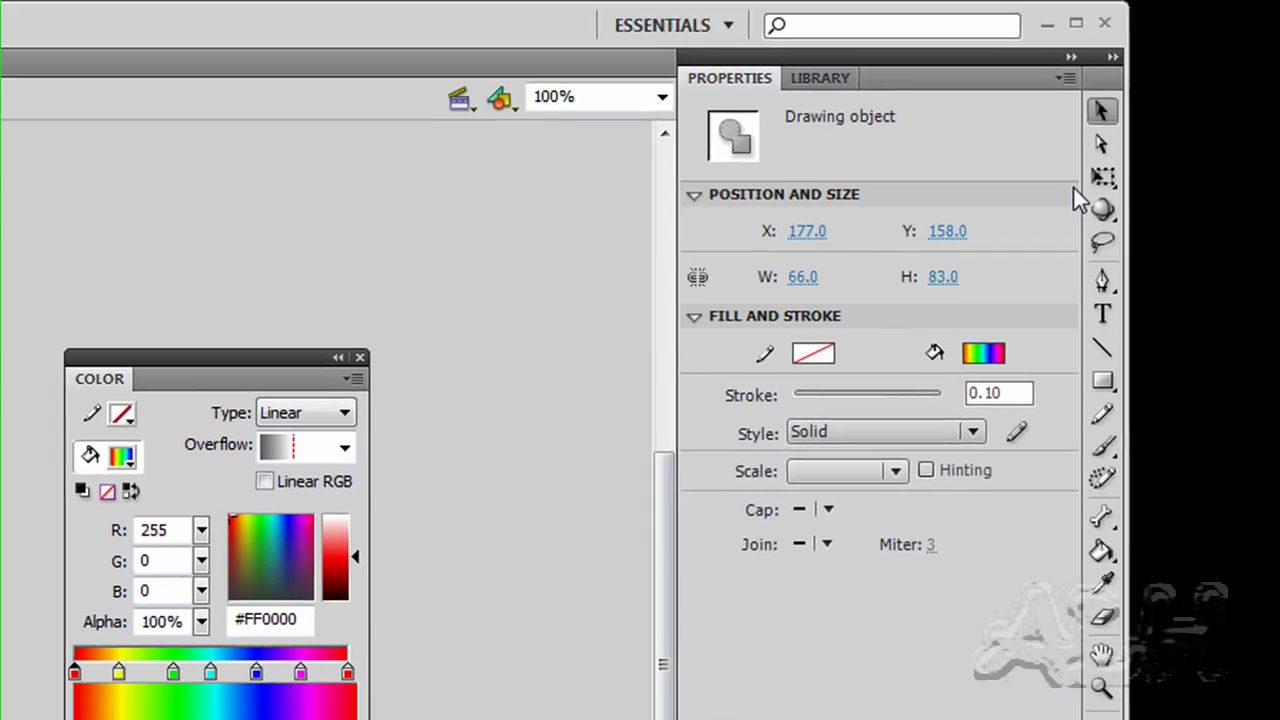
Step: Enlarge the rainbow hourglass by dragging its Free Transform corner handle outward
left_click(1102, 178)
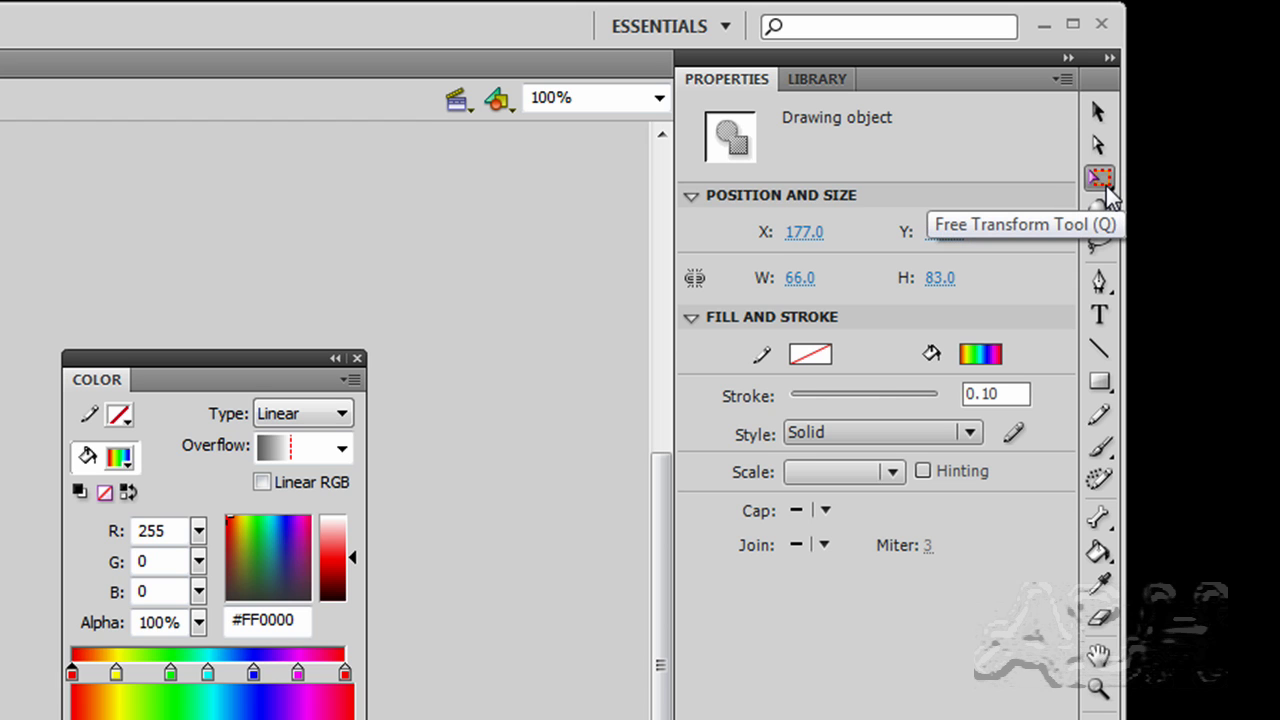
left_click(1106, 186)
left_click(975, 184)
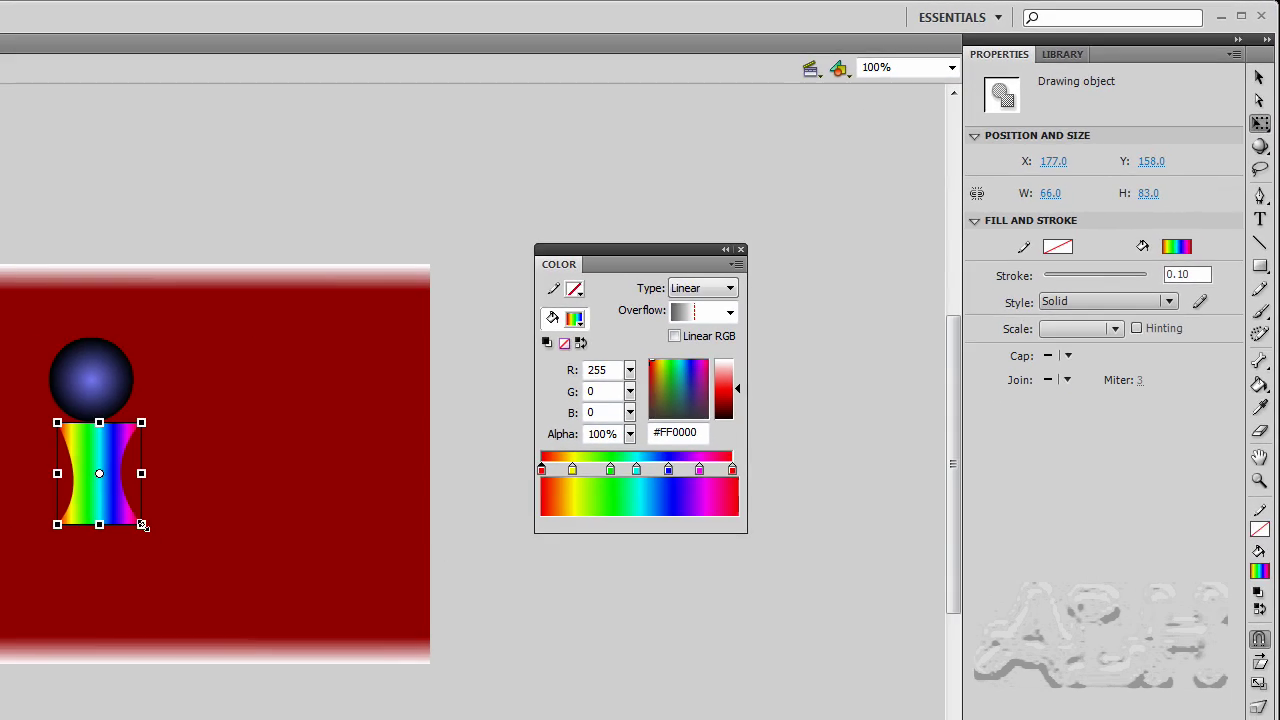
left_click_drag(143, 525, 110, 512)
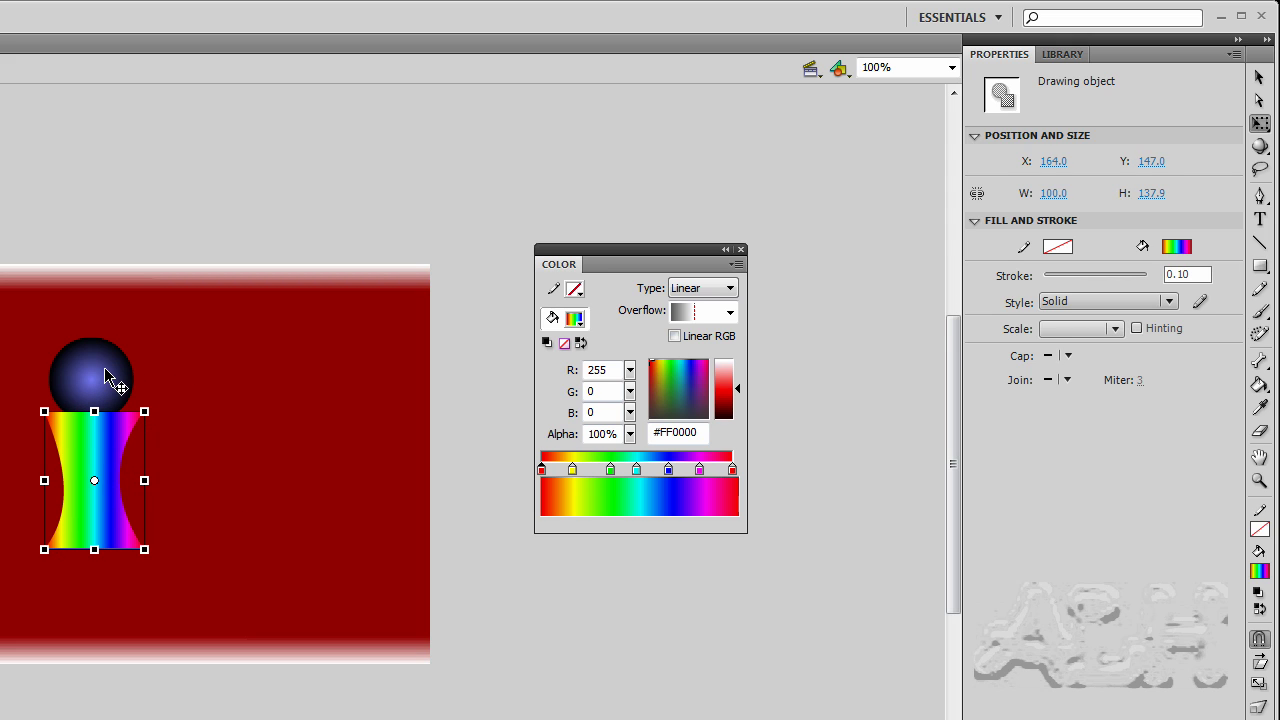
Step: Move the sphere and hourglass together to the right, aligned at X 164, then deselect
left_click(104, 375)
left_click(120, 490, "shift")
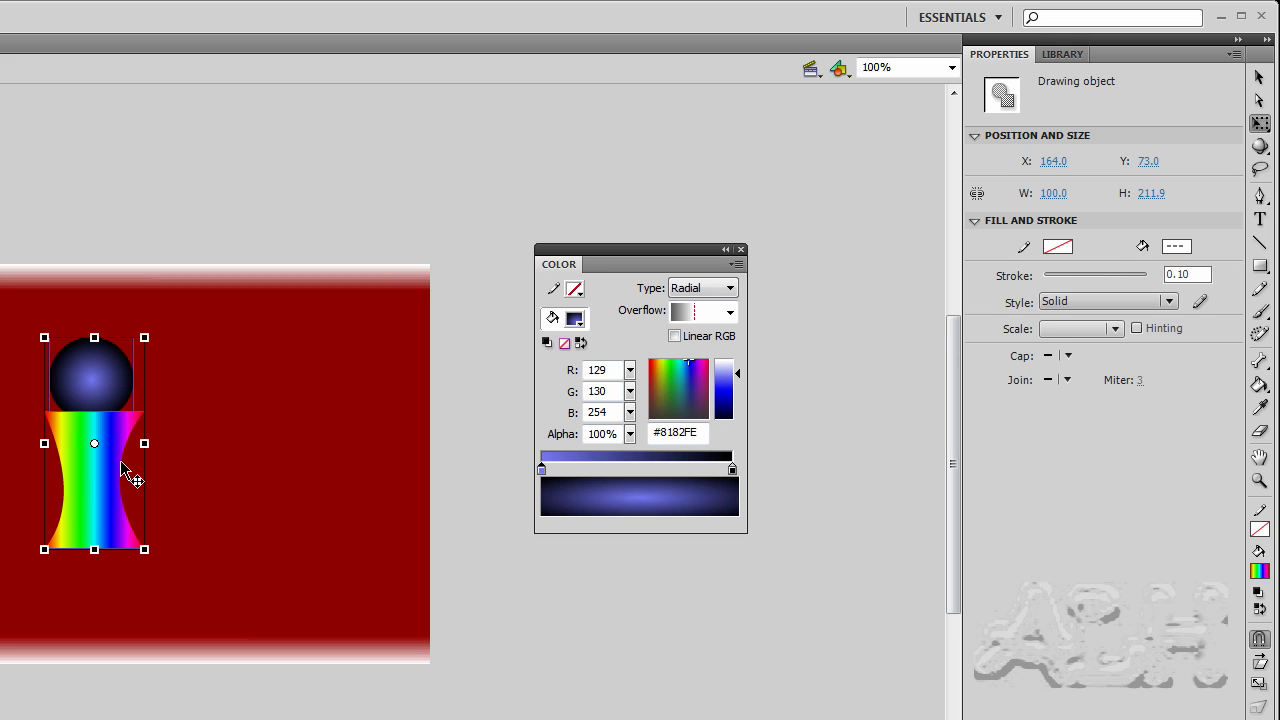
left_click_drag(121, 463, 163, 464)
left_click(318, 461)
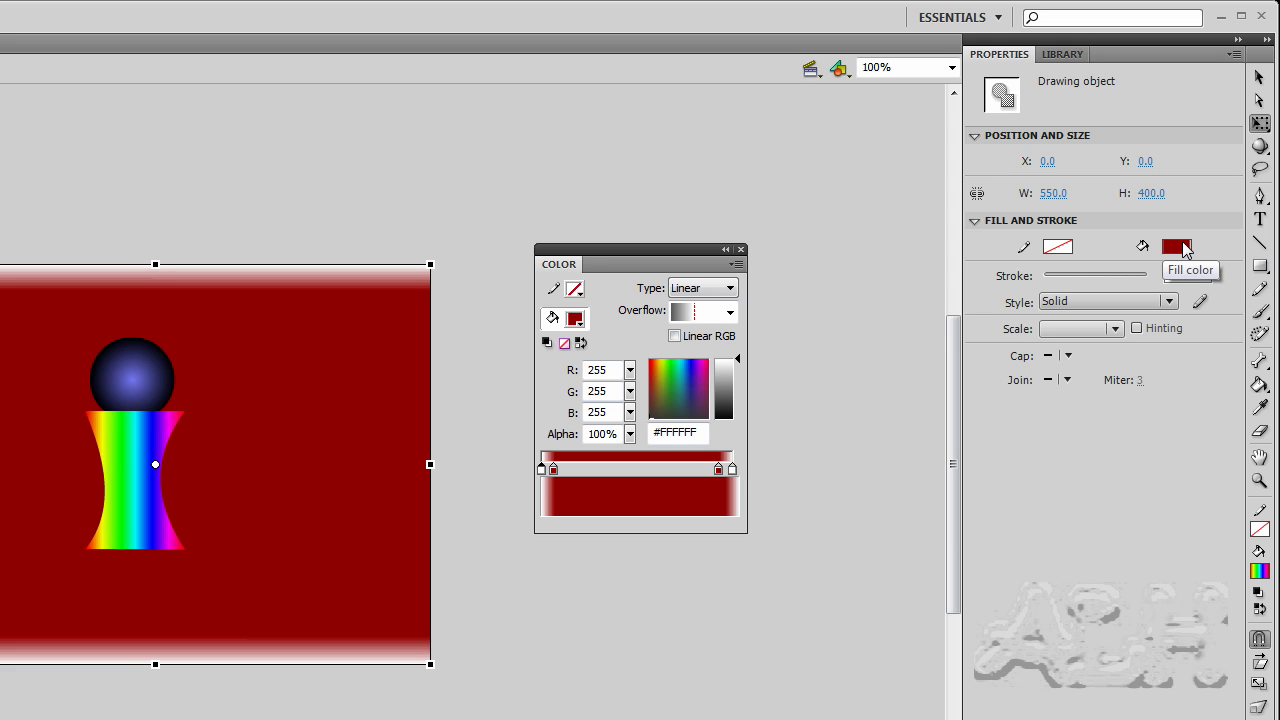
Step: Draw a wide blue-to-gold gradient rectangle across the lower stage at X 104, Y 200
left_click(1258, 267)
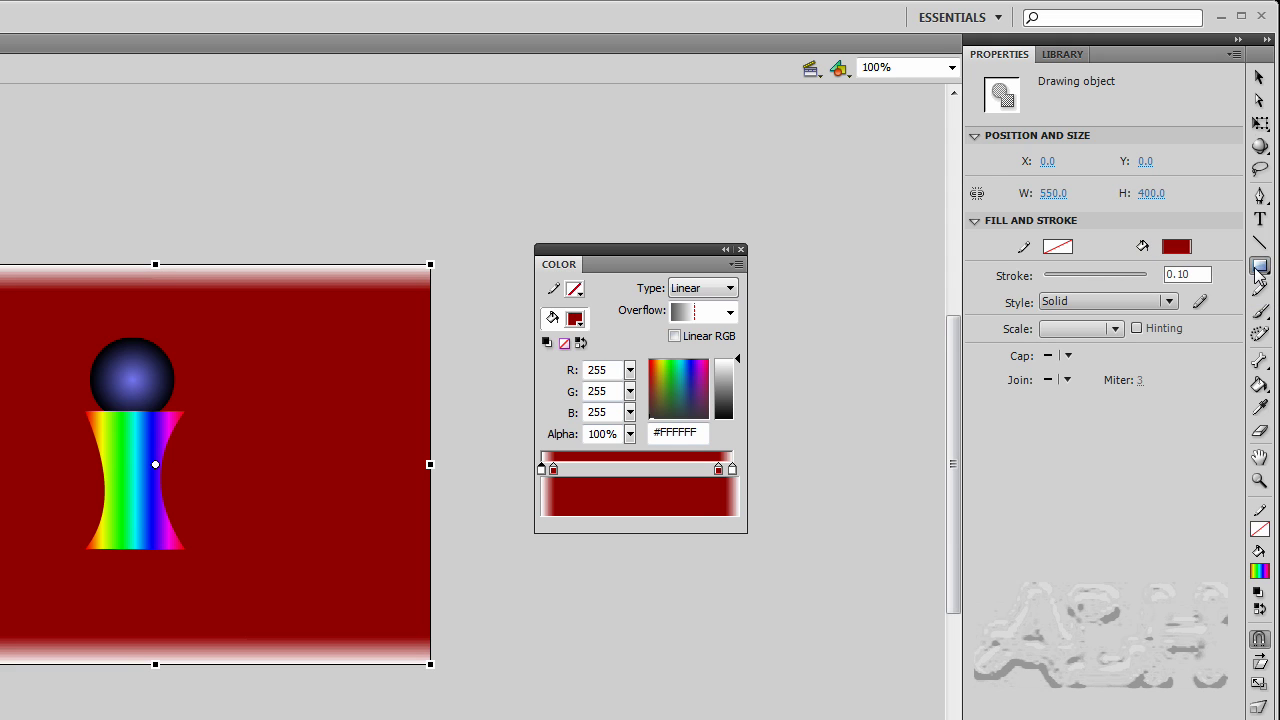
left_click(1178, 164)
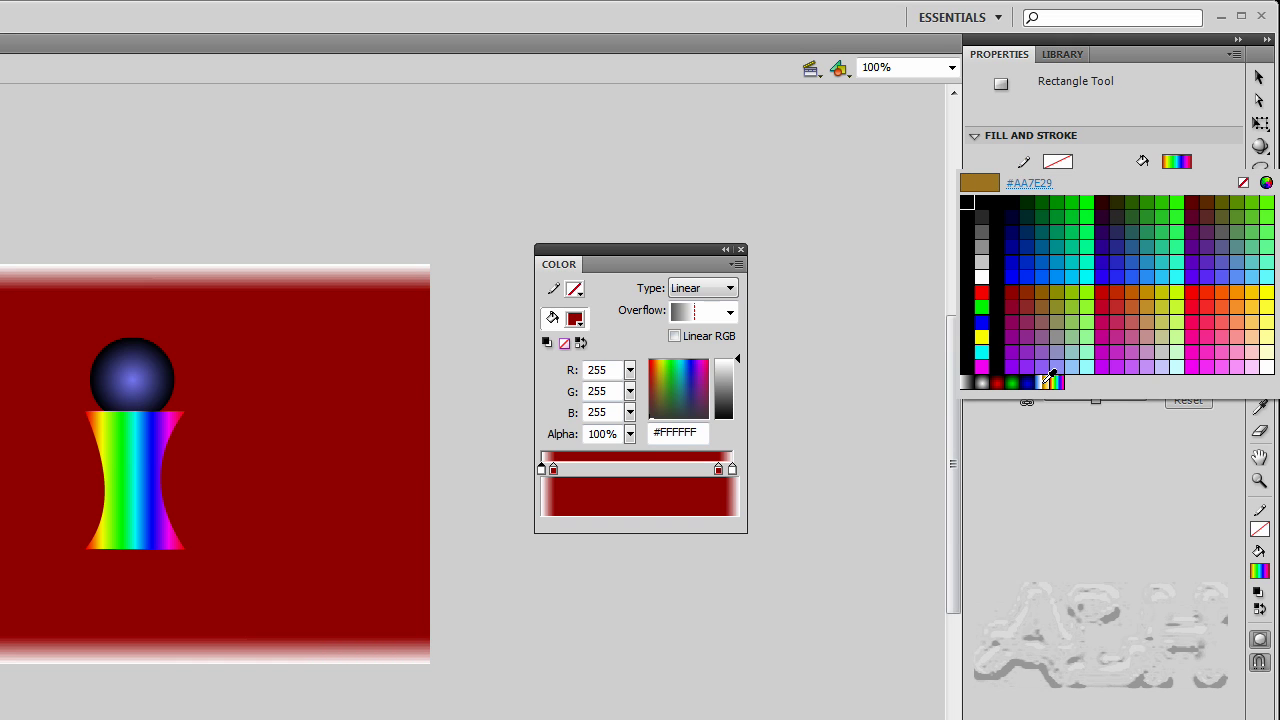
left_click(1046, 382)
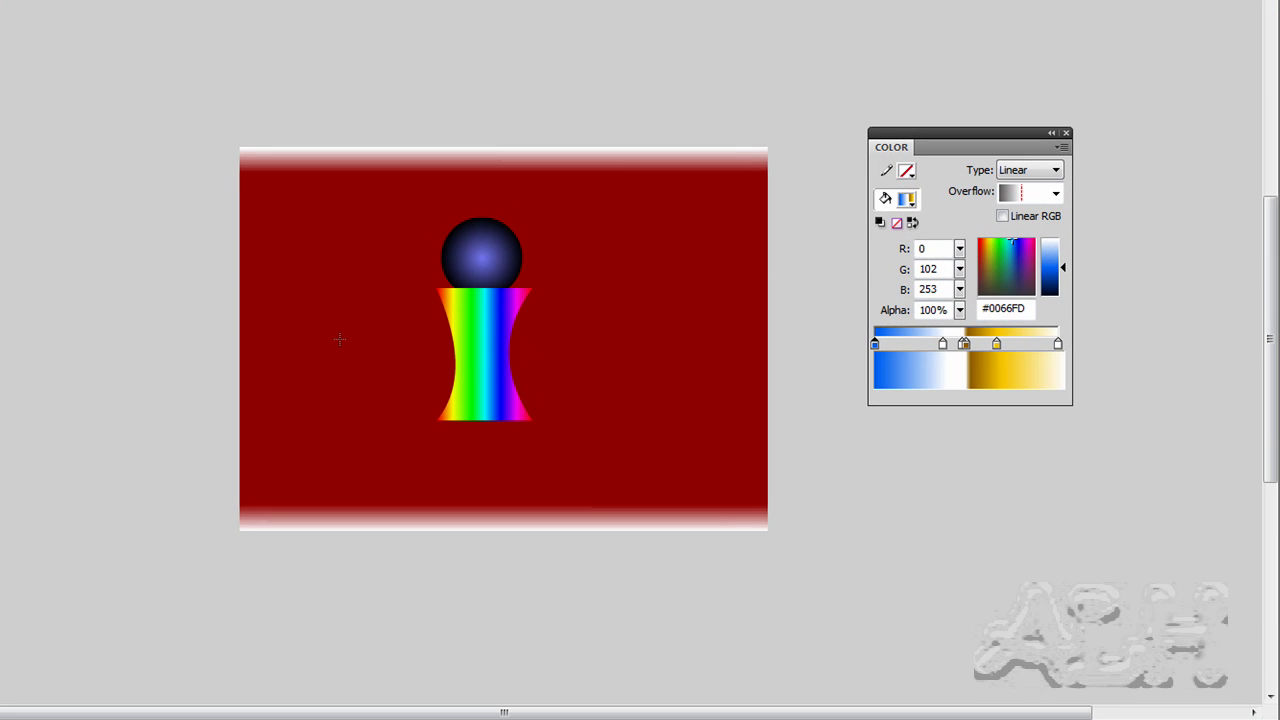
left_click_drag(340, 340, 665, 481)
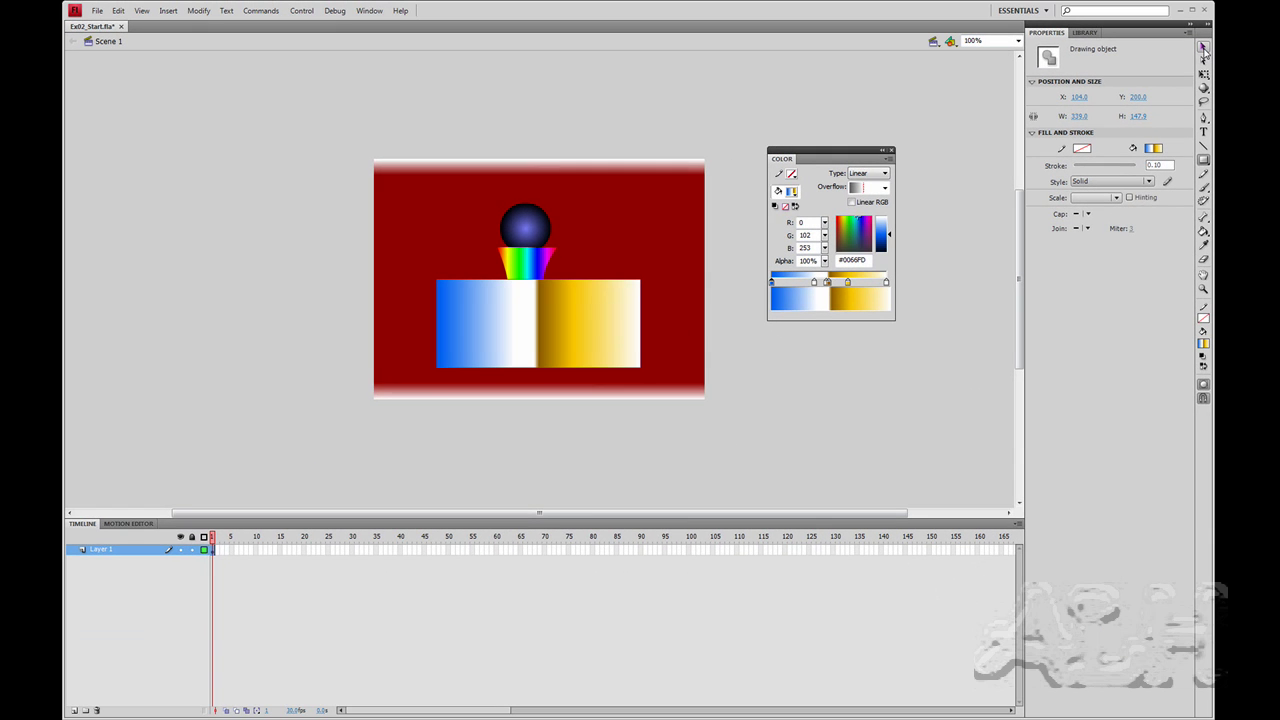
key("v")
Step: Send the blue-gold rectangle behind the hourglass, nudge it left to X 93, and select it for free transform
right_click(569, 326)
mouse_move(631, 516)
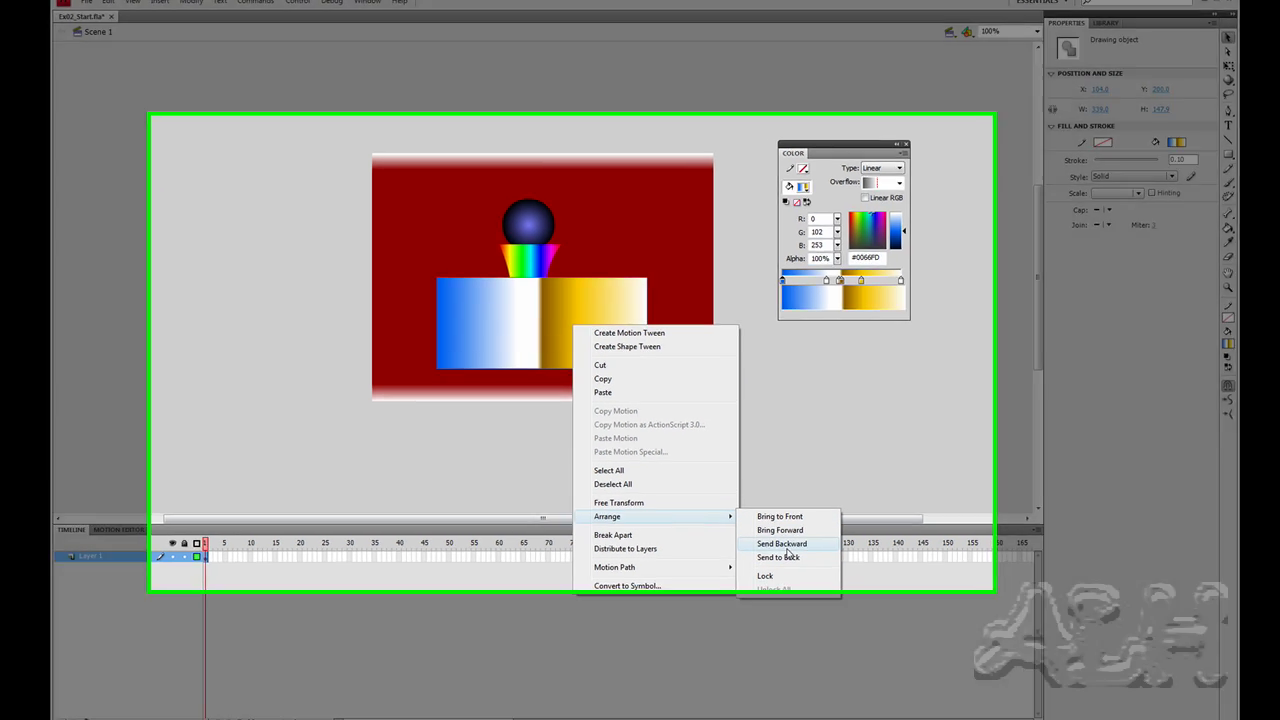
left_click(772, 550)
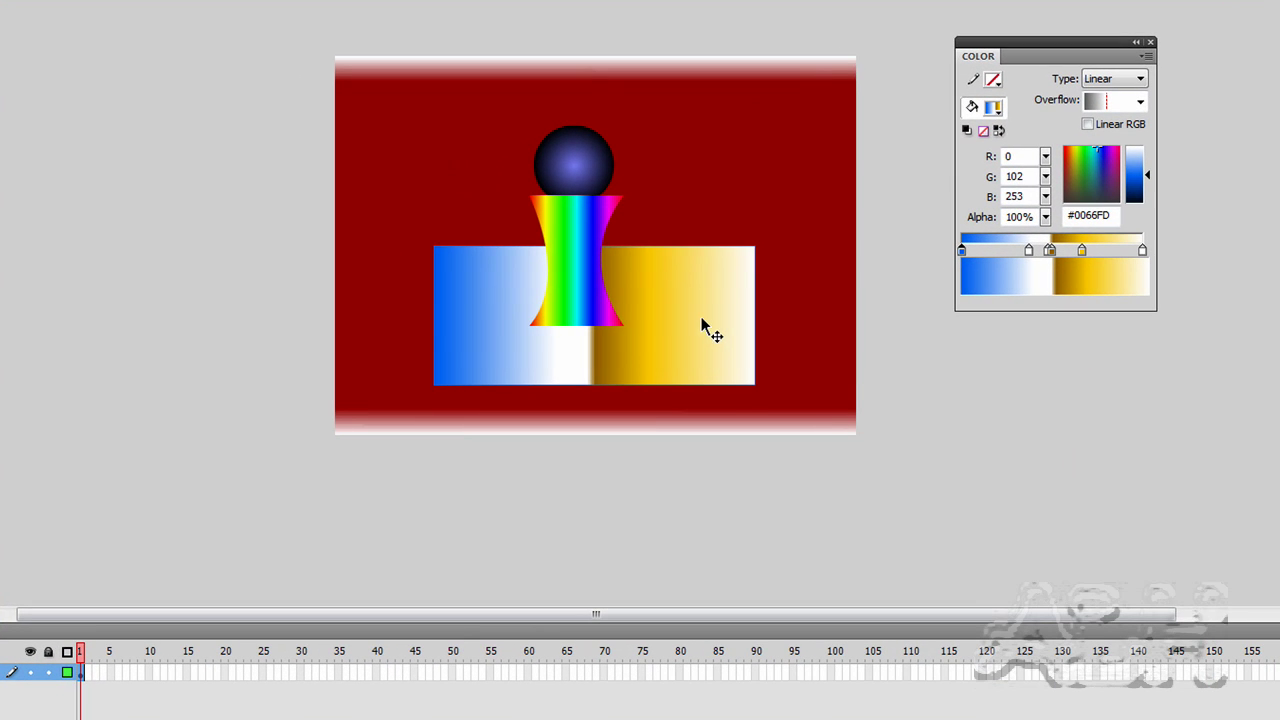
mouse_move(703, 327)
left_mouse_down()
mouse_move(686, 337)
mouse_move(693, 325)
left_mouse_up()
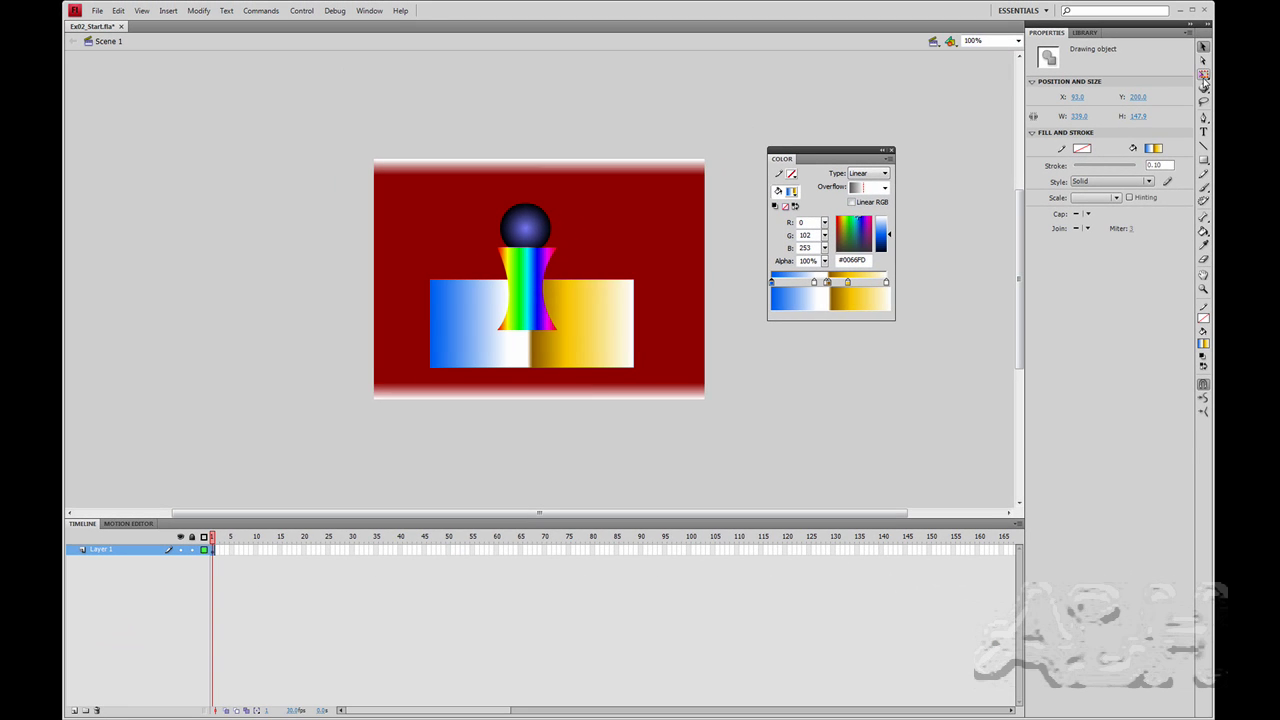
left_click(480, 330)
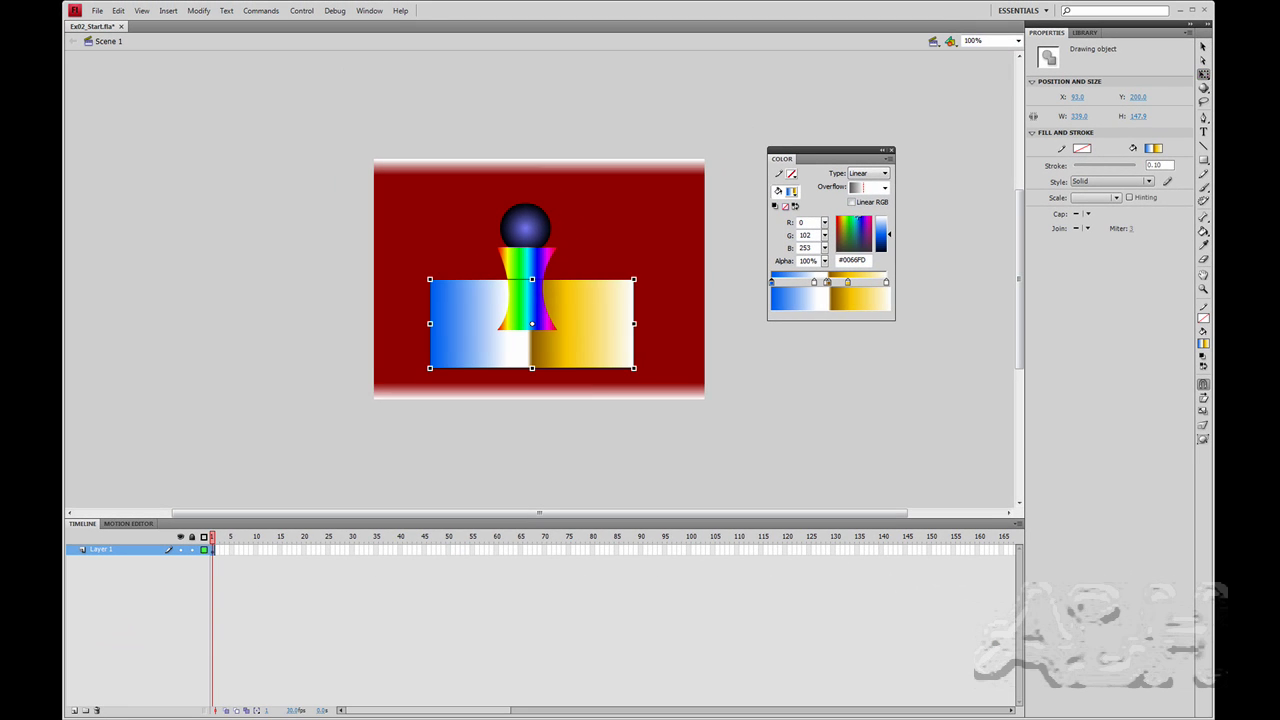
left_click(1204, 76)
left_click(1145, 83)
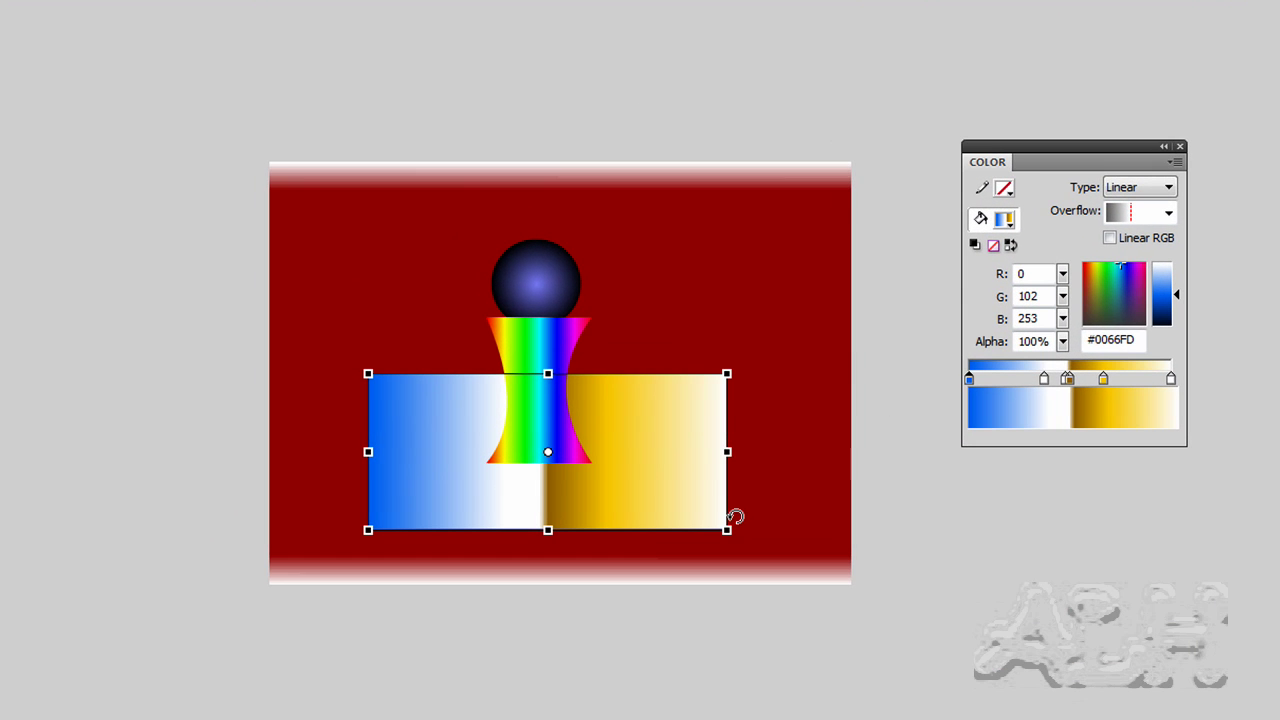
Step: Skew the gradient rectangle into a taller, more steeply slanted parallelogram
left_click_drag(650, 372, 552, 372)
left_click_drag(800, 513, 850, 514)
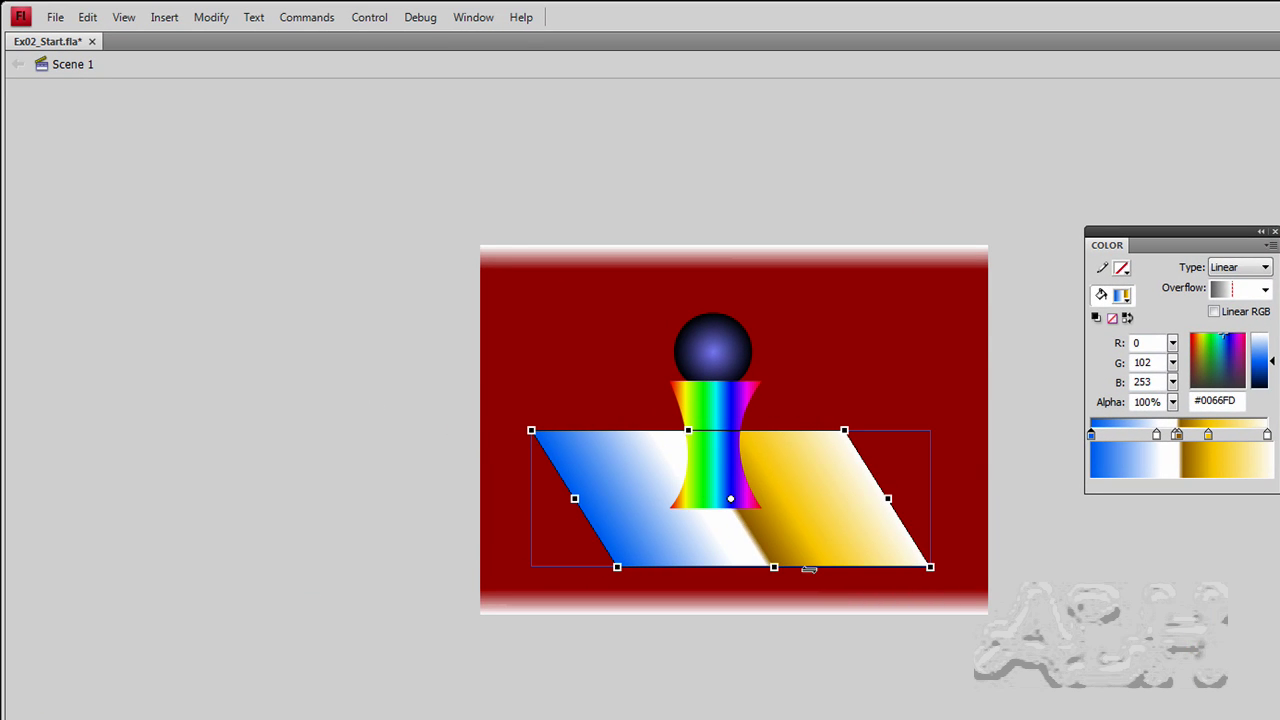
left_click_drag(818, 565, 895, 565)
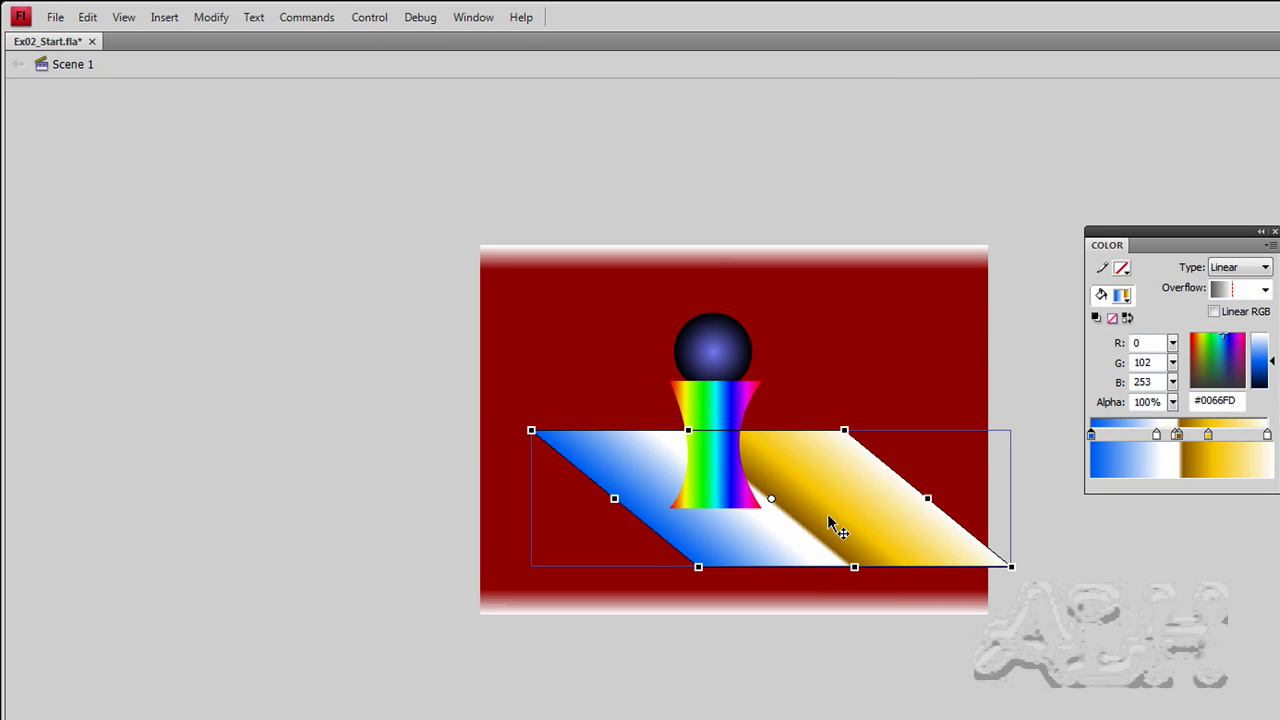
mouse_move(831, 523)
left_mouse_down()
mouse_move(801, 529)
mouse_move(915, 567)
mouse_move(816, 532)
left_mouse_up()
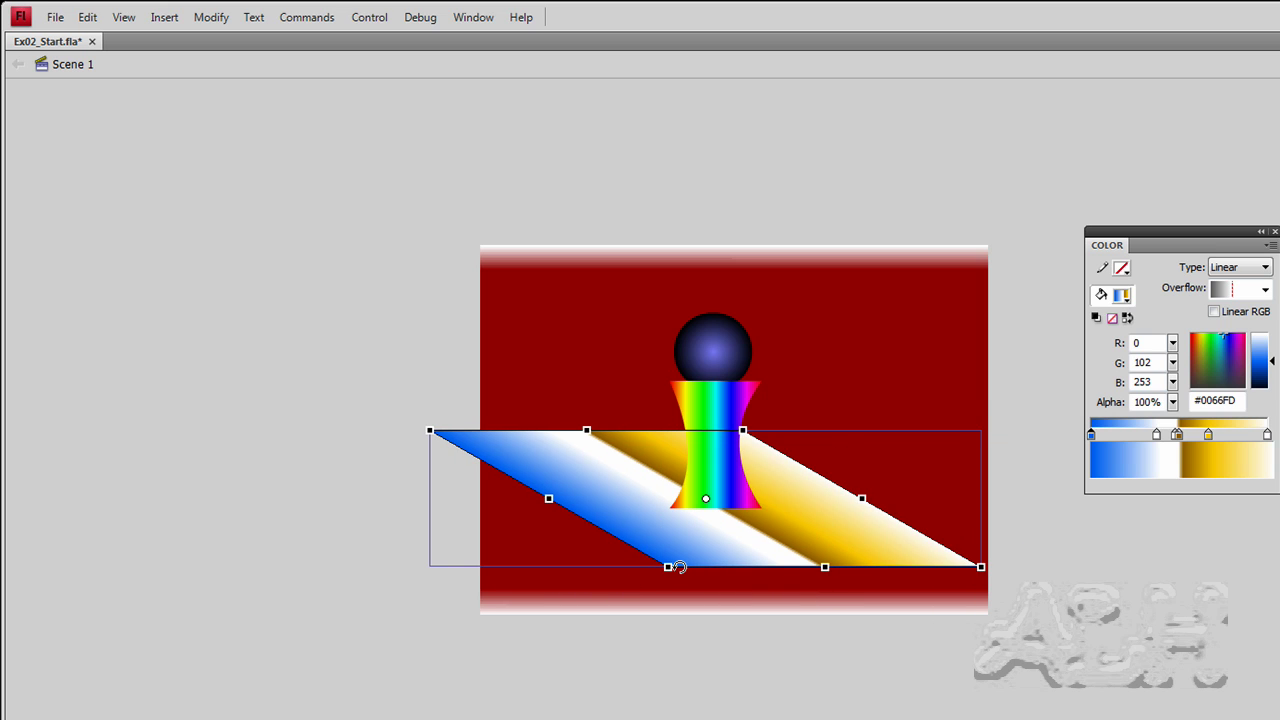
left_click_drag(825, 578, 823, 603)
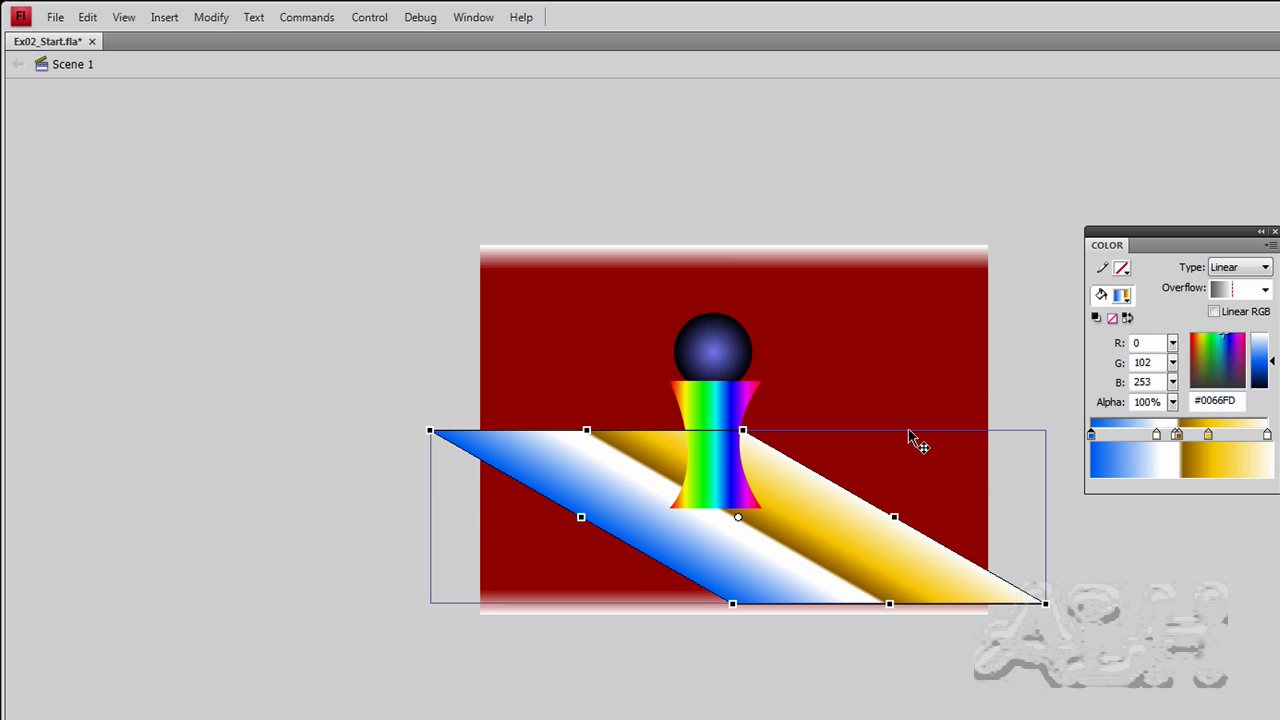
Step: Tilt the parallelogram into a wide diamond floor extending past the stage sides beneath the hourglass
mouse_move(752, 413)
left_mouse_down()
mouse_move(710, 410)
mouse_move(695, 428)
mouse_move(735, 420)
left_mouse_up()
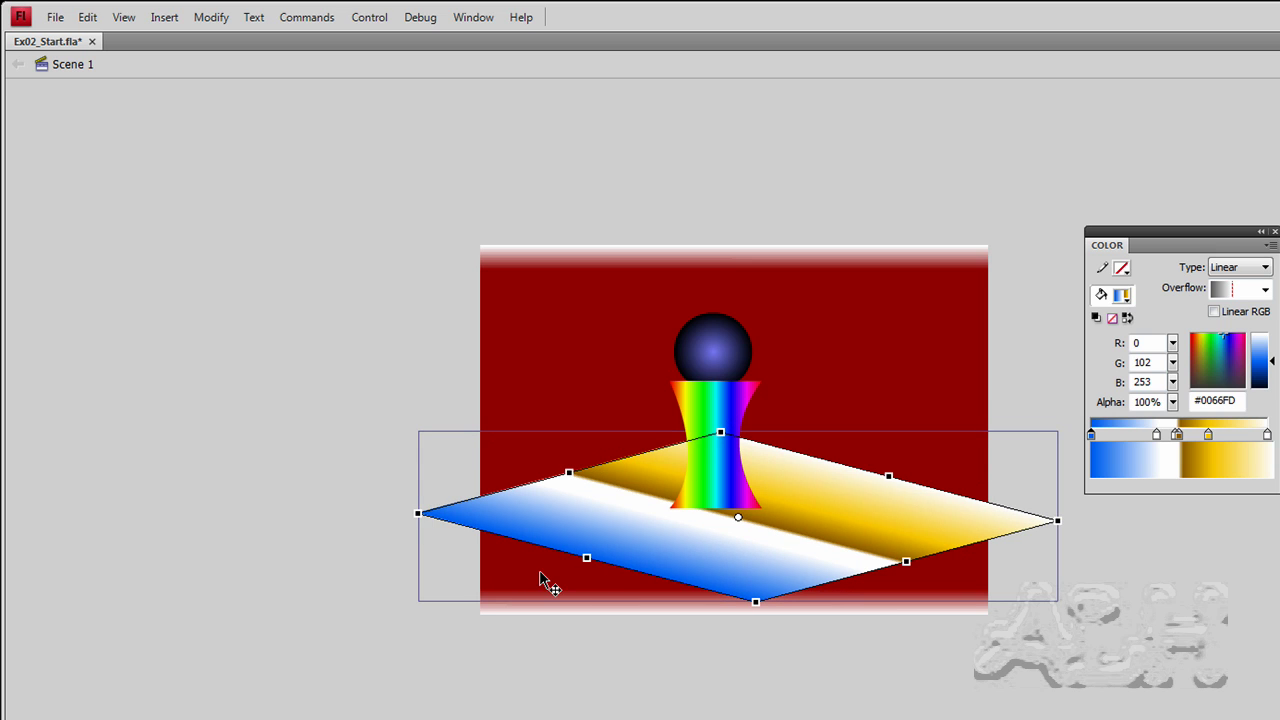
left_click_drag(586, 557, 534, 571)
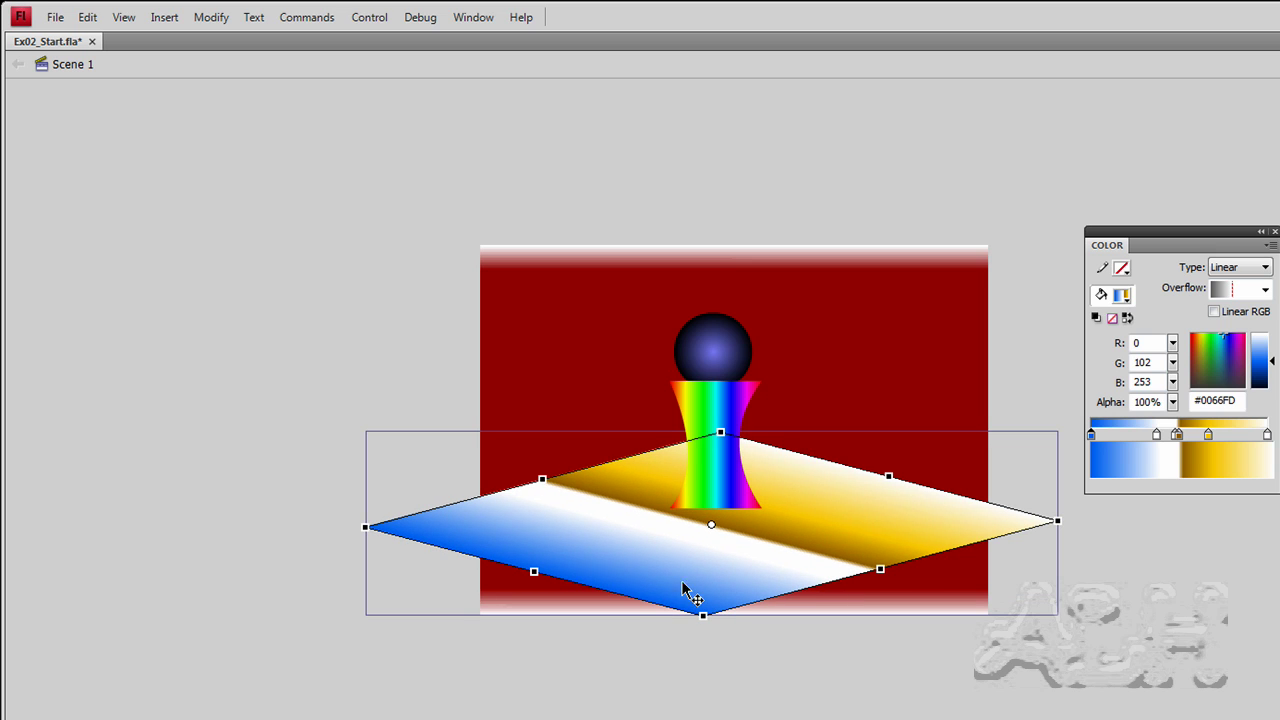
left_click_drag(754, 578, 778, 578)
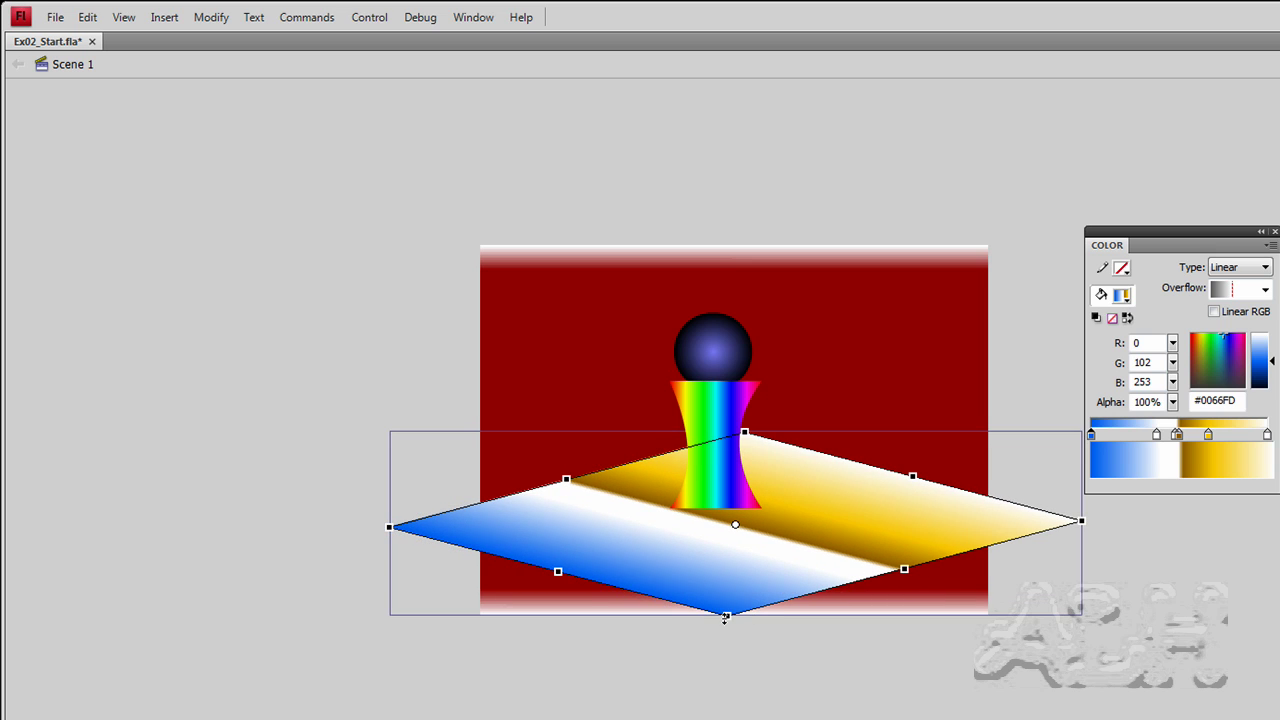
left_click_drag(559, 572, 504, 586)
left_click_drag(768, 579, 778, 567)
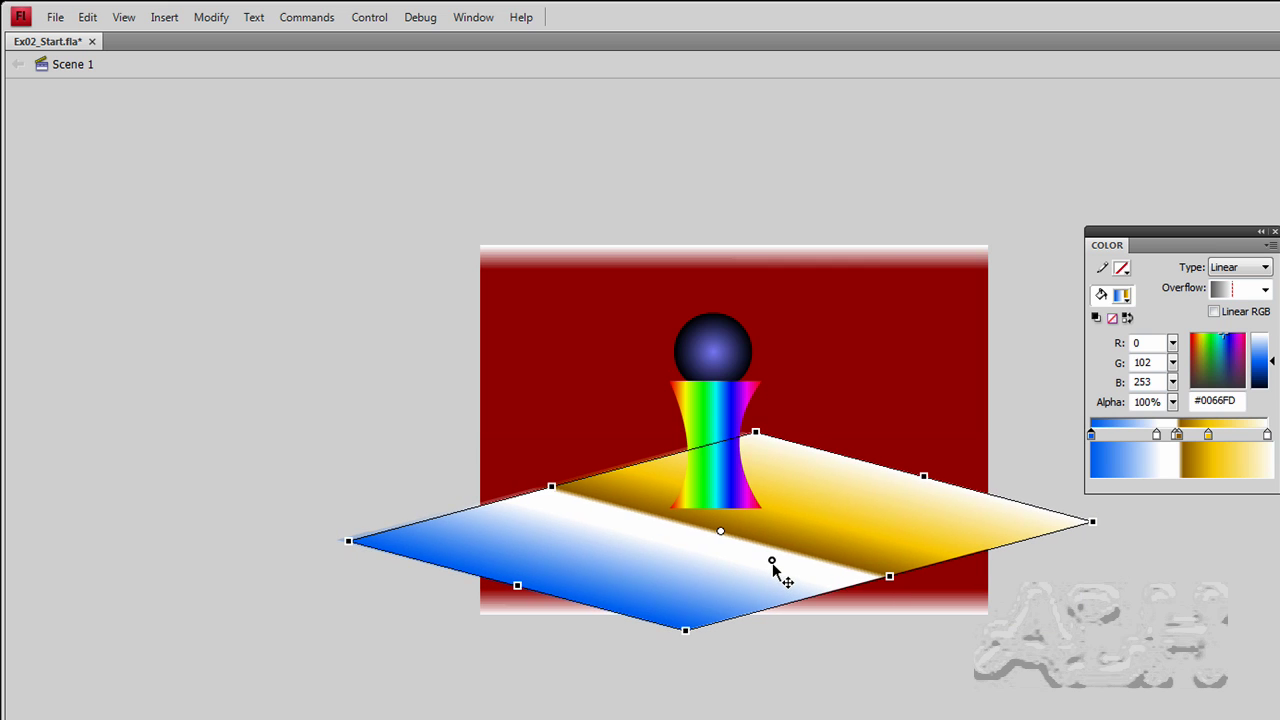
left_click(1032, 360)
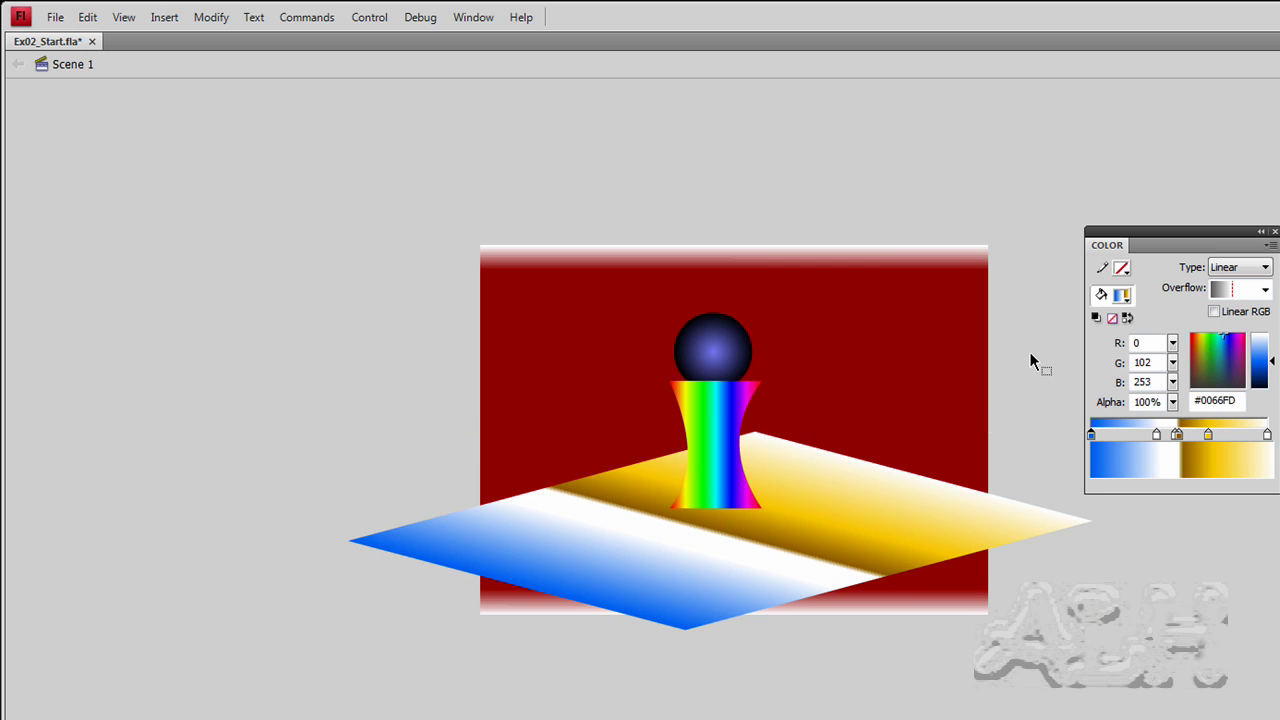
left_click(912, 548)
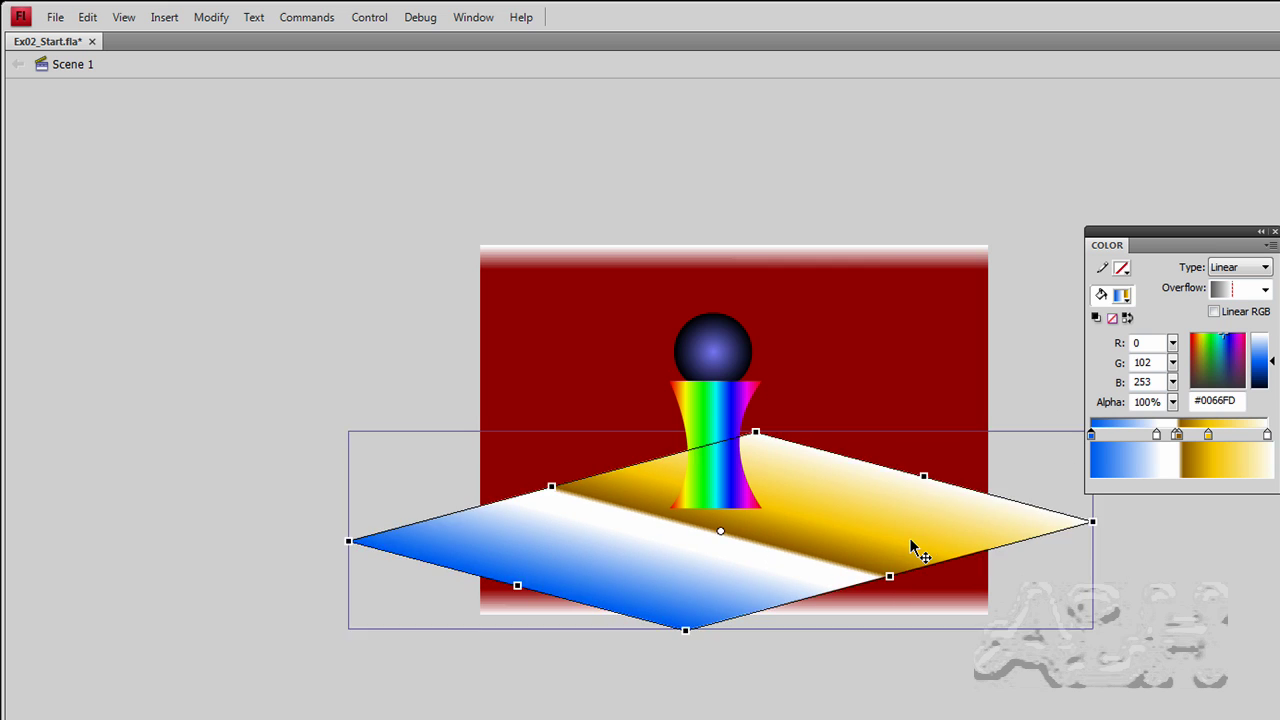